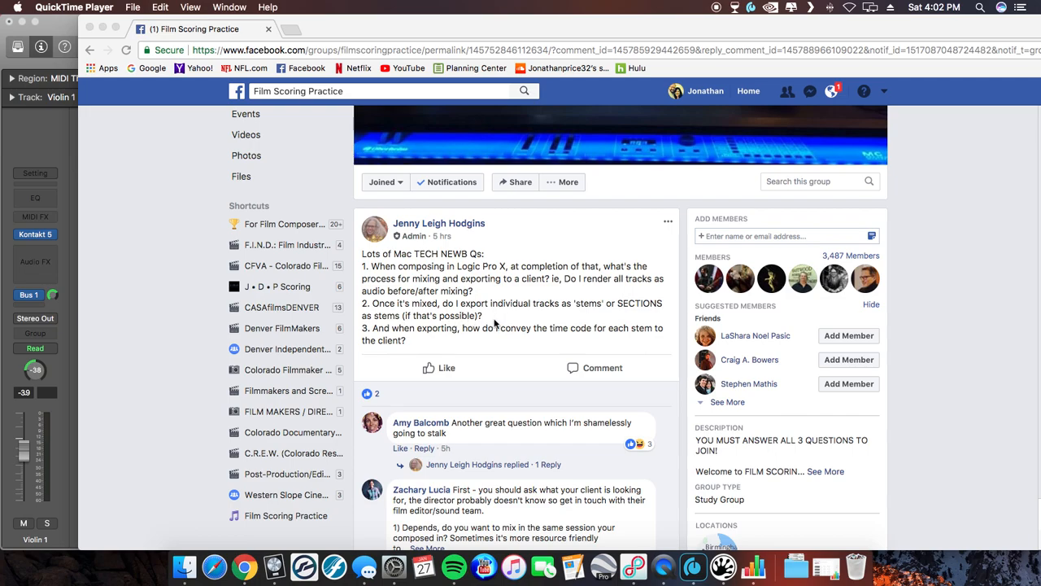
Switch to the Stem Bouncing project in Logic Pro X and play the whole arrangement from bar 1, stopping after its end
left_click(57, 148)
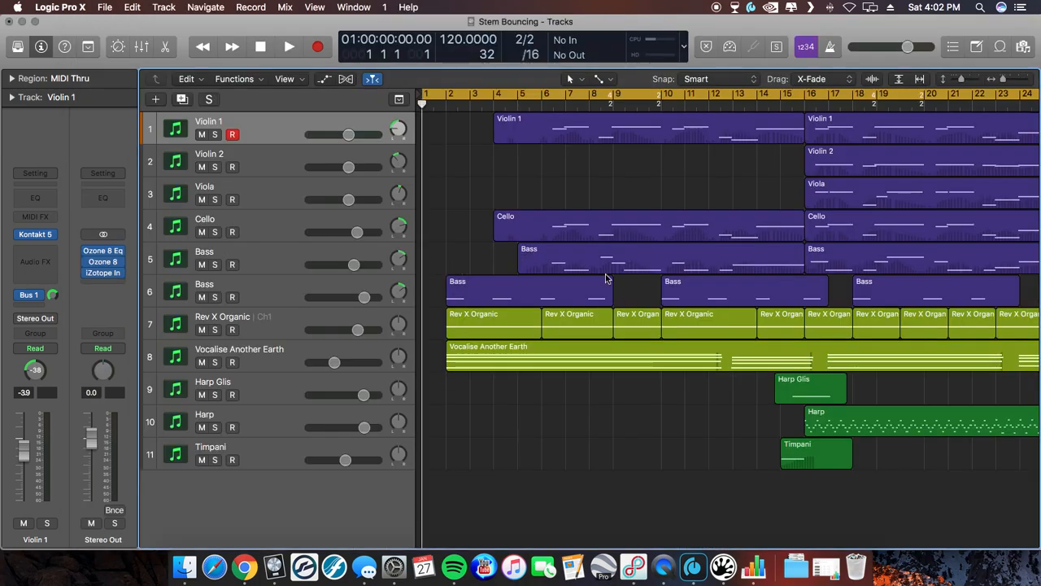
left_click_drag(413, 194, 366, 194)
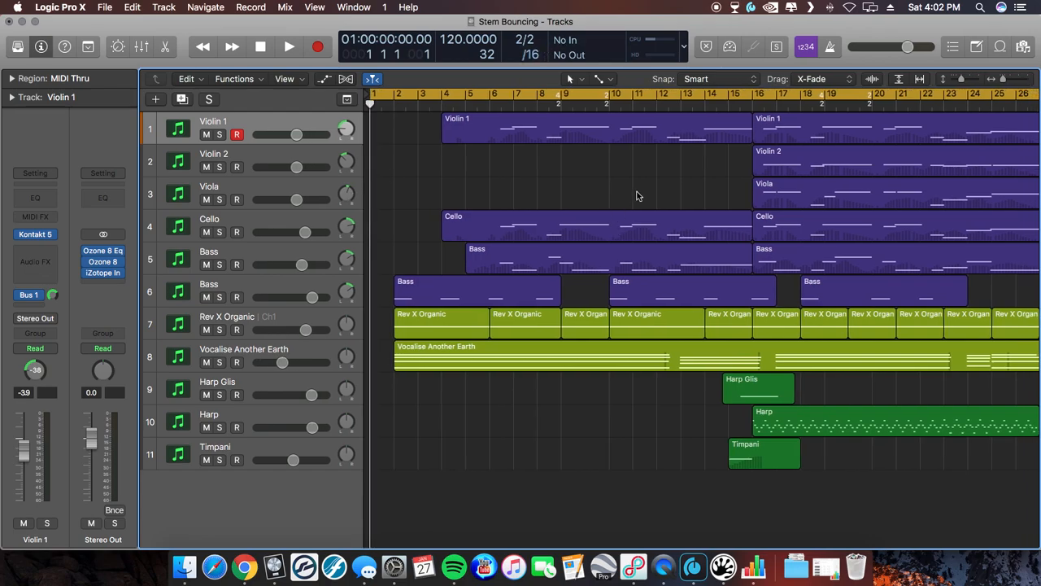
scroll(708, 249, "down", 4)
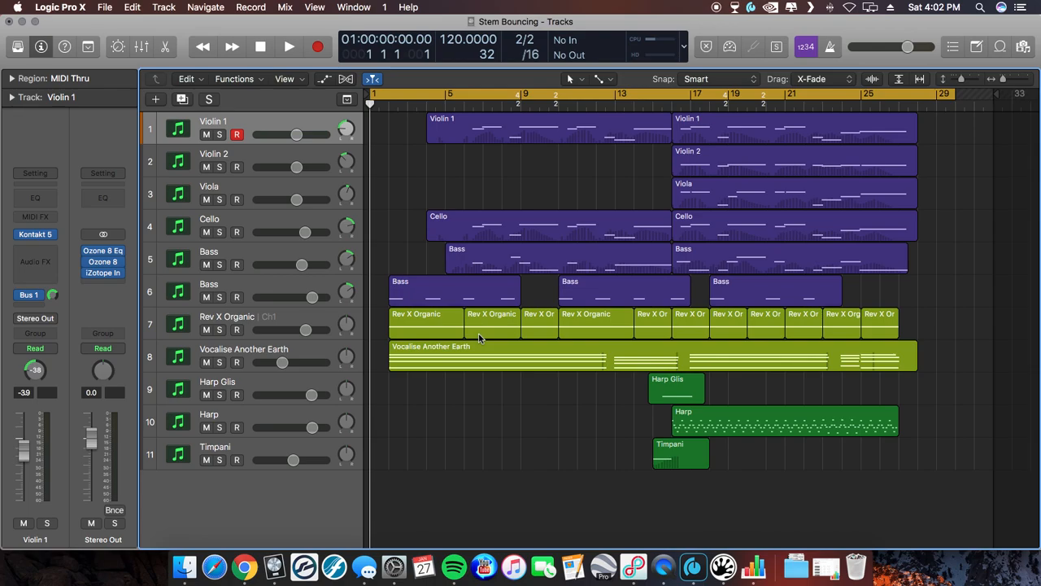
key("space")
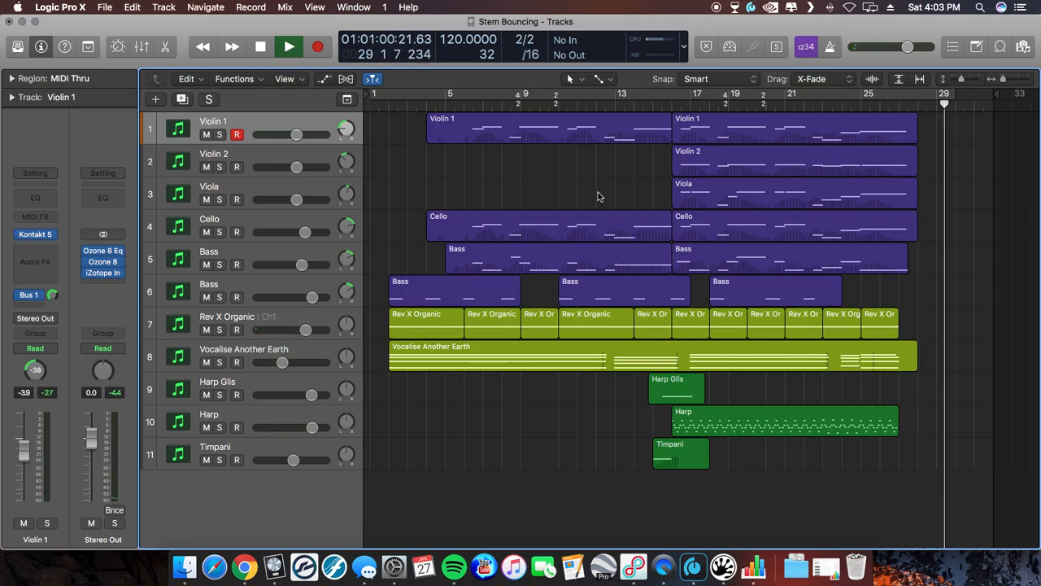
key("space")
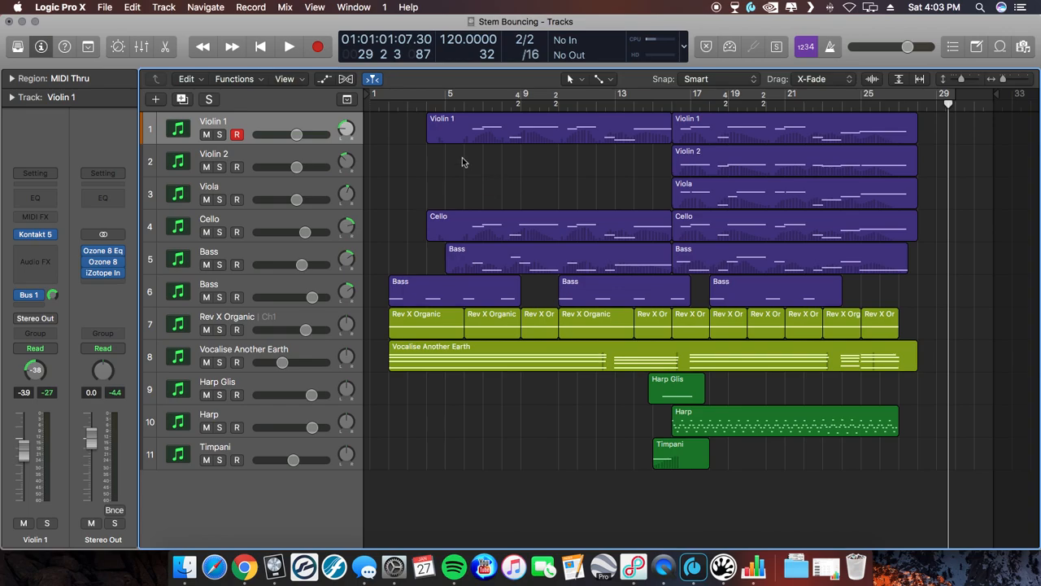
Turn on the cycle range spanning the arrangement and solo the Violin 1 track
left_click(455, 95)
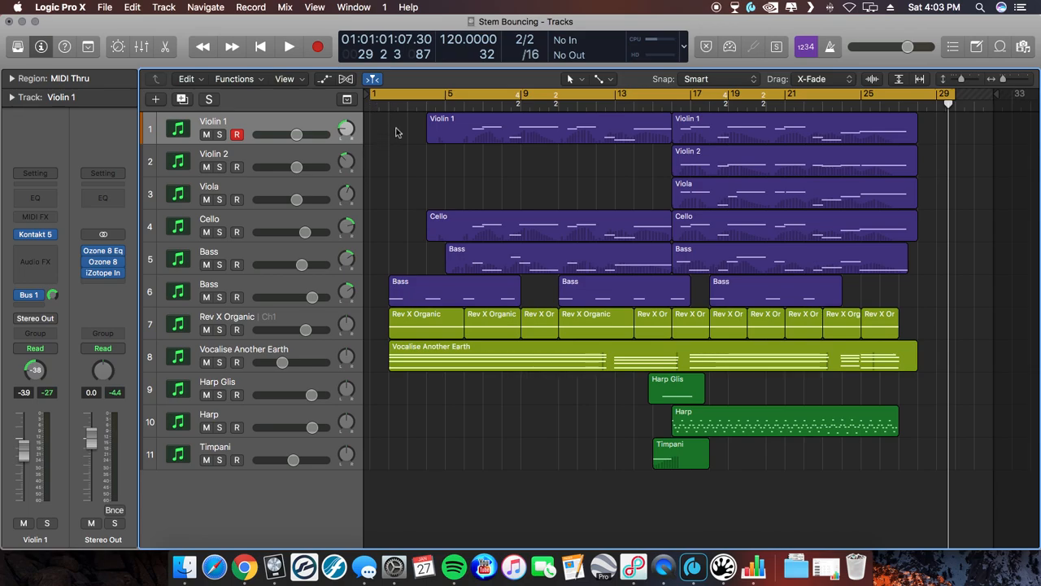
left_click(220, 136)
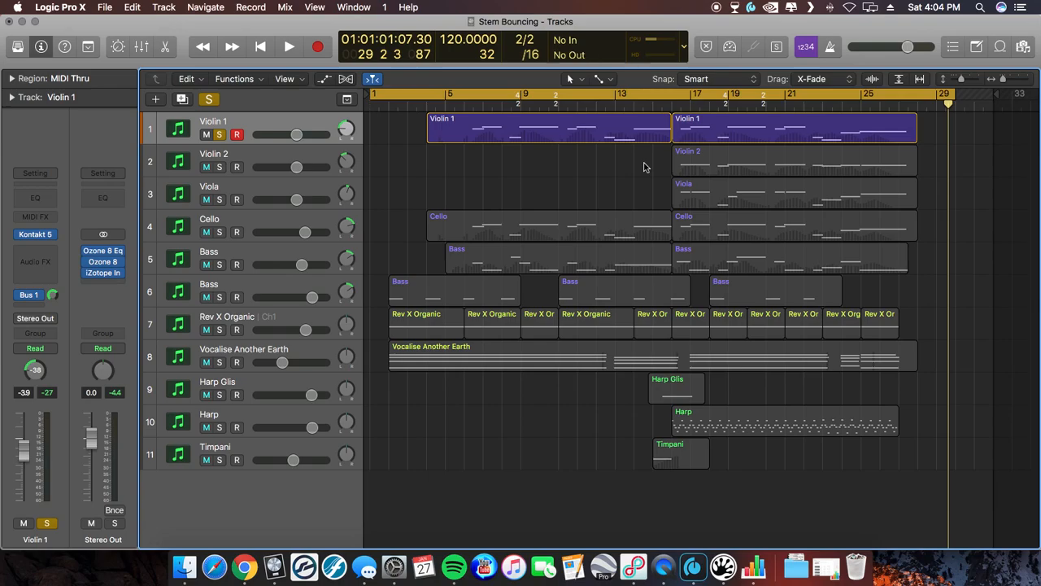
Start an offline MP3 bounce of the project and browse to the Bounces folder as its save location
left_click(106, 8)
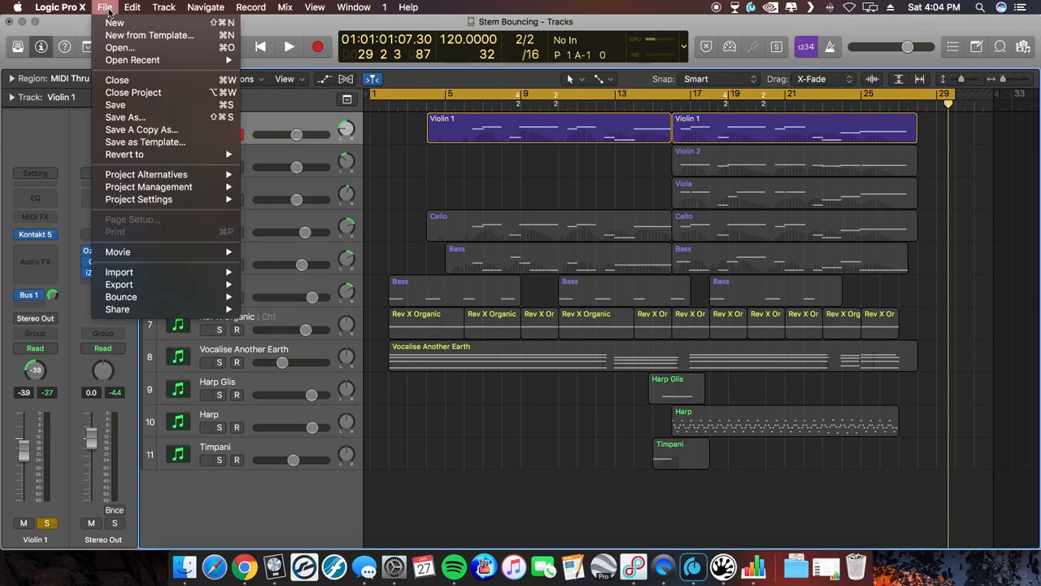
mouse_move(157, 303)
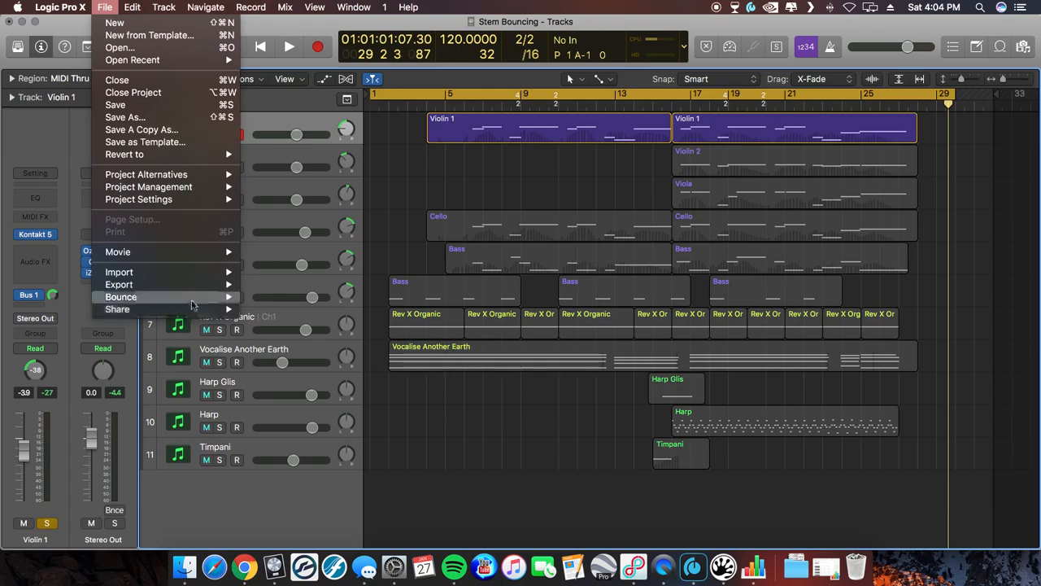
left_click(389, 204)
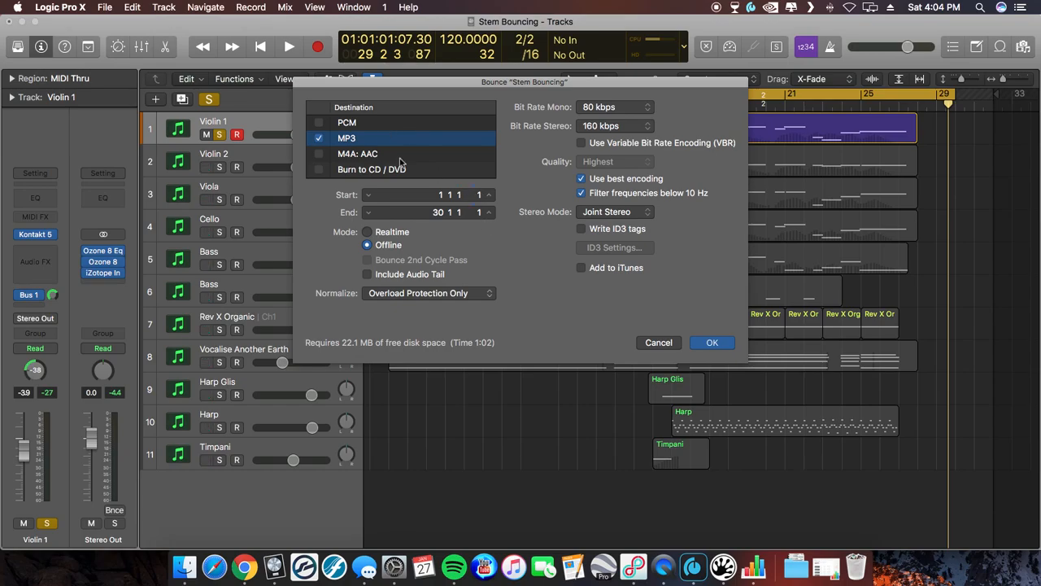
left_click(701, 343)
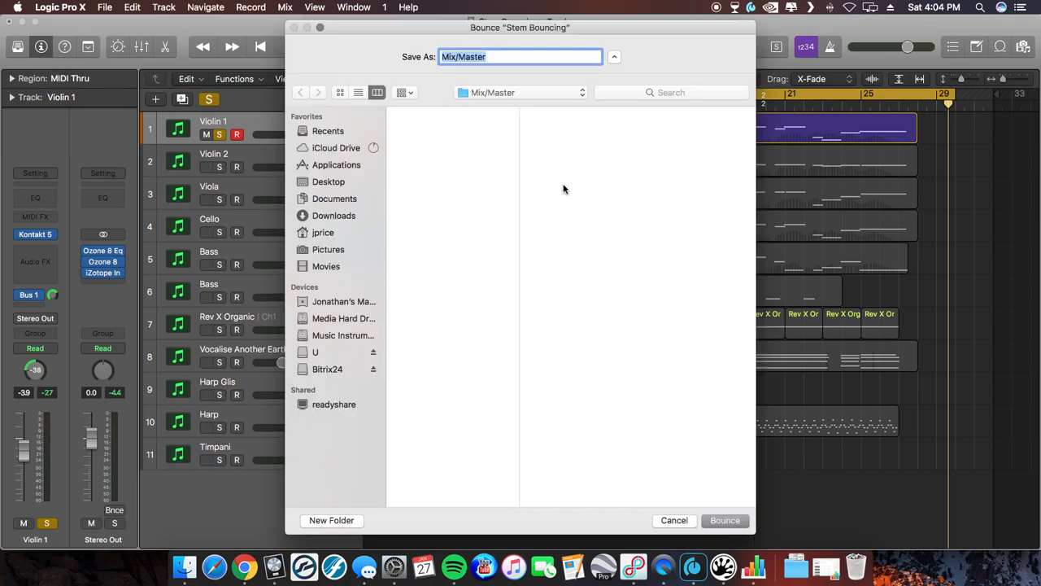
left_click(515, 95)
left_click(515, 105)
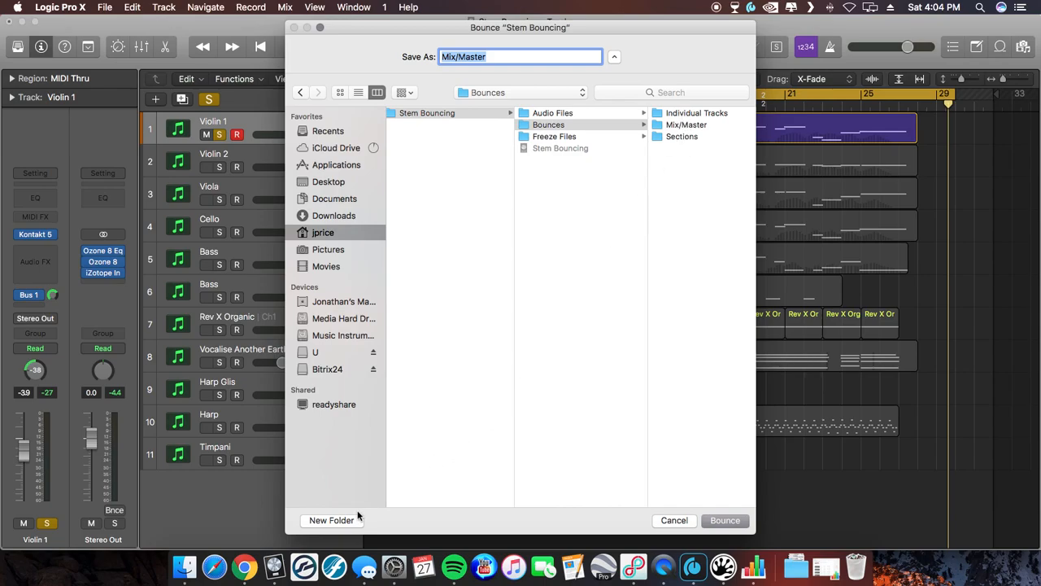
left_click(544, 127)
left_click(334, 521)
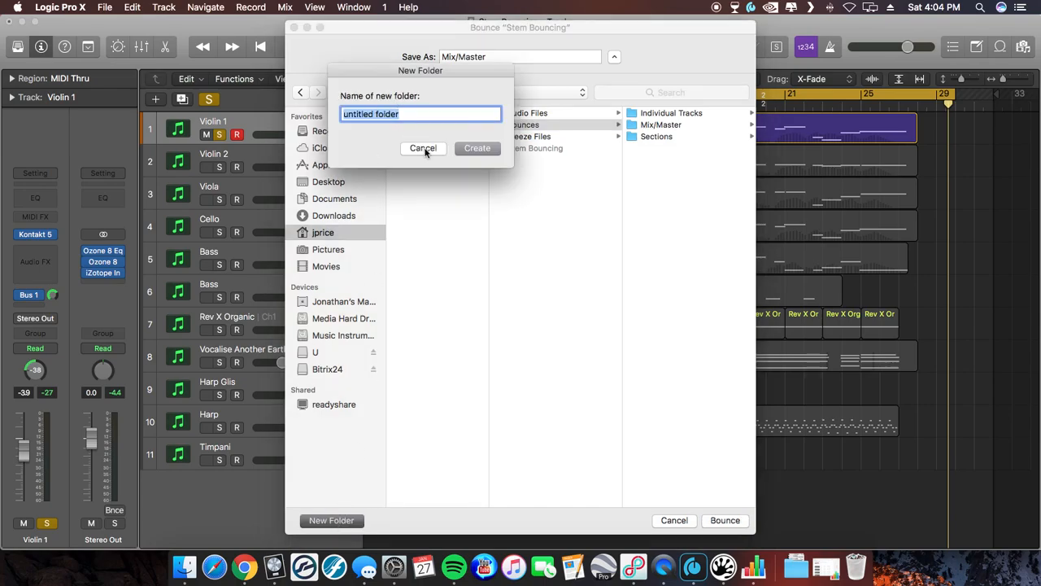
left_click(425, 149)
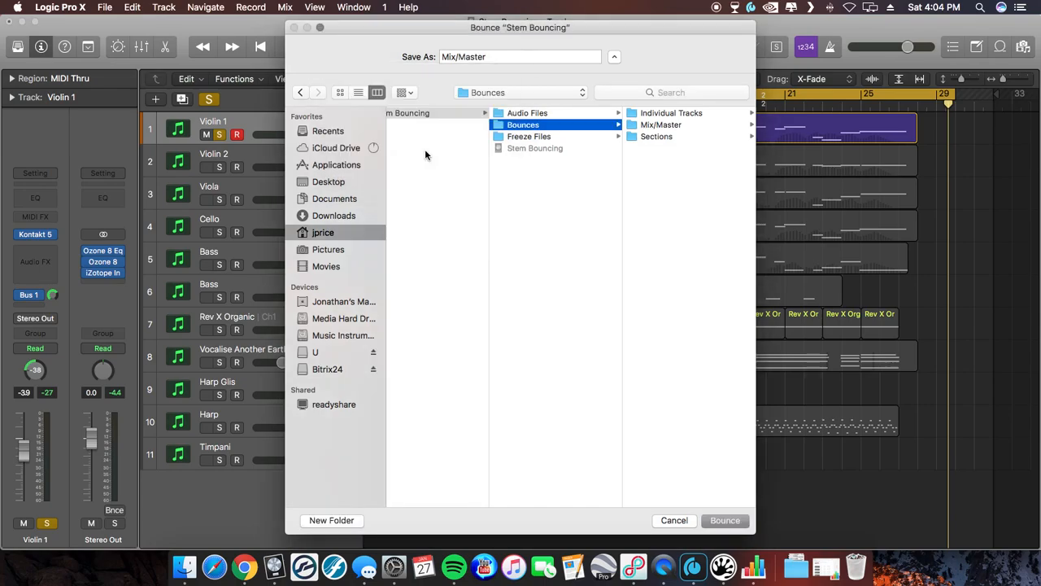
Examine the contents of the Individual Tracks, Mix/Master and Sections folders, and leave the bounce without saving
left_click(659, 115)
left_click(534, 127)
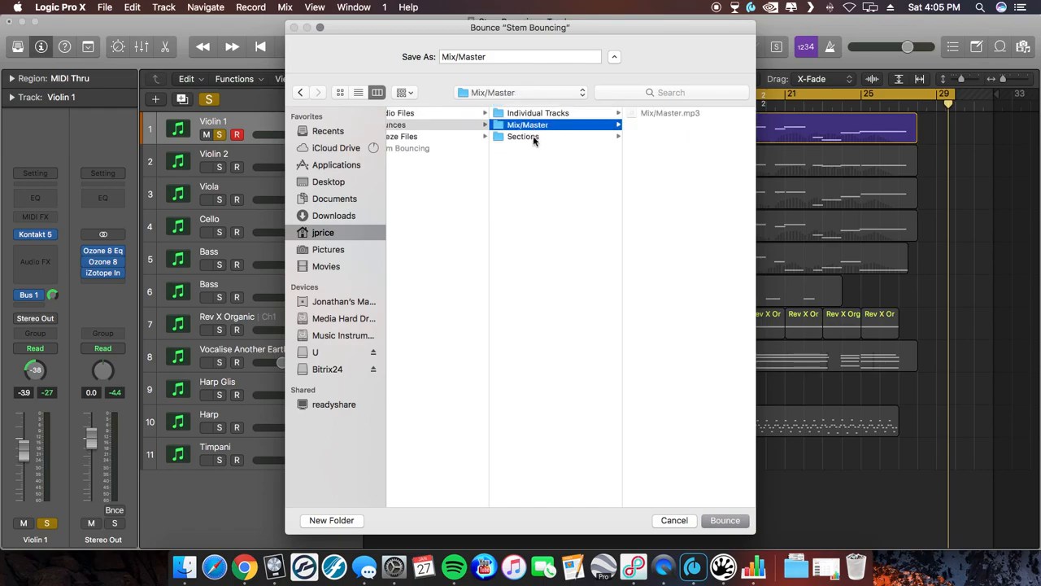
left_click(537, 137)
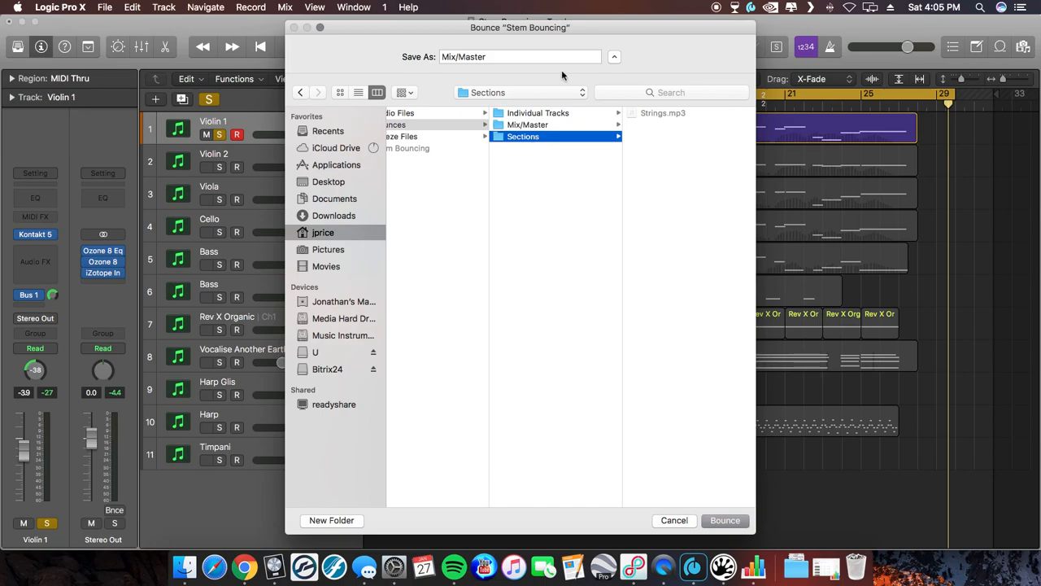
left_click_drag(575, 27, 715, 30)
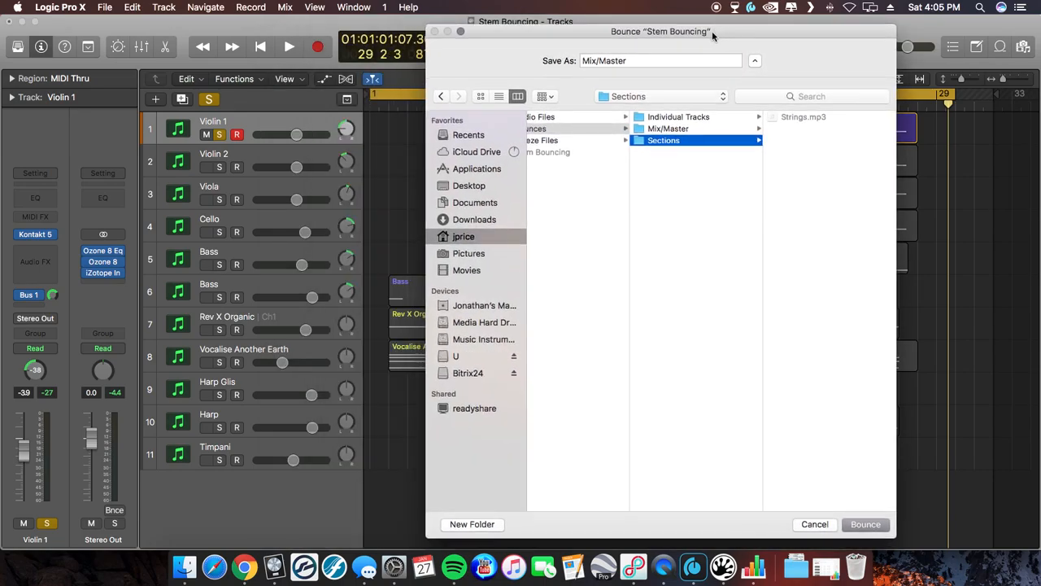
left_click(689, 118)
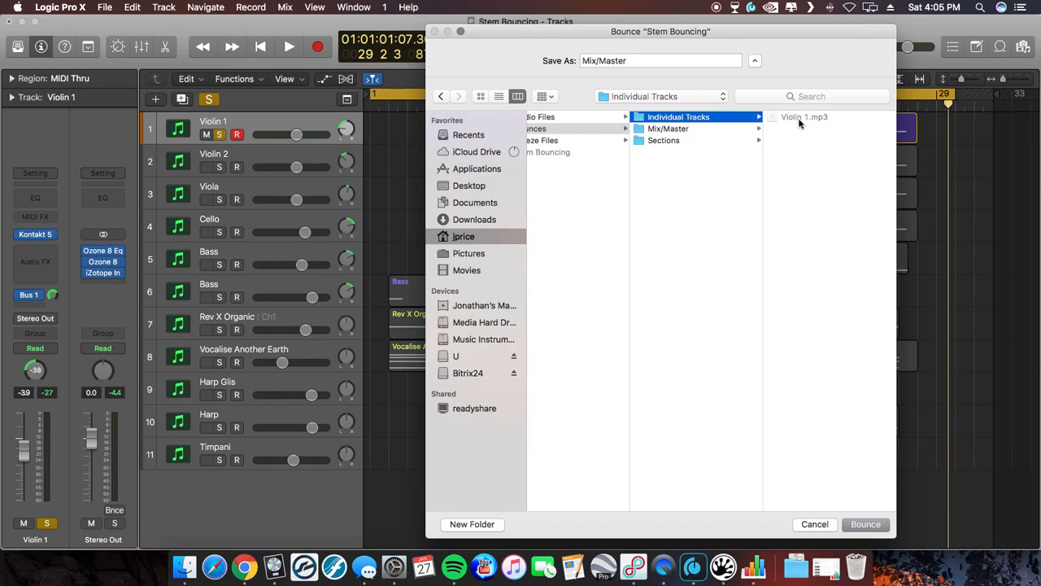
left_click(685, 140)
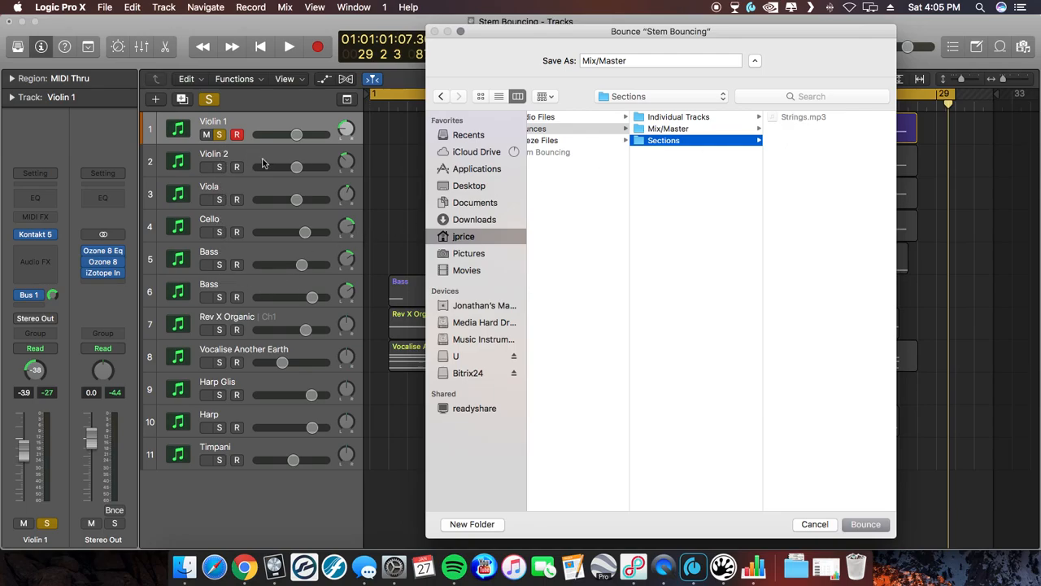
left_click(682, 130)
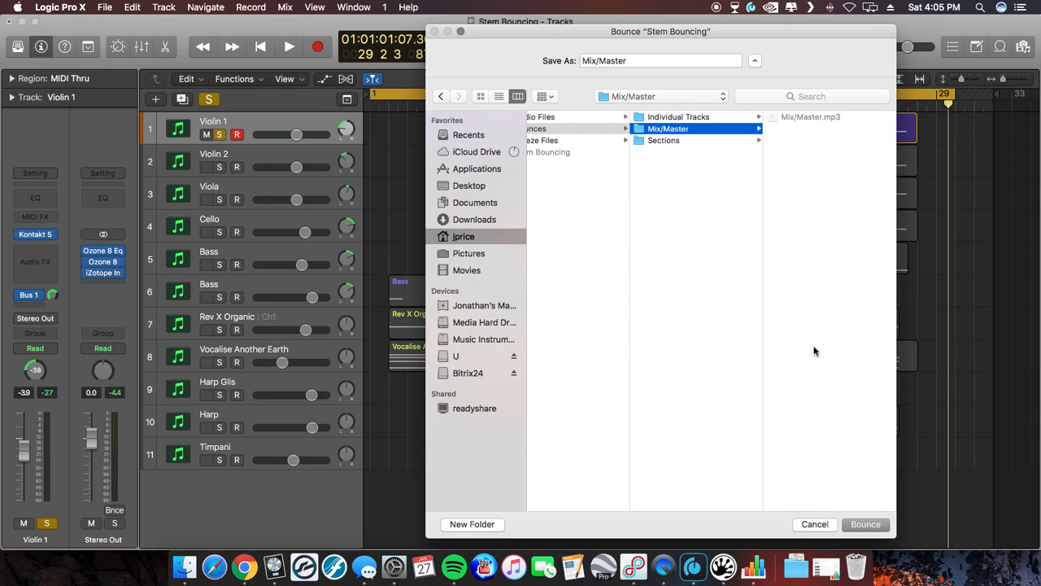
left_click(815, 524)
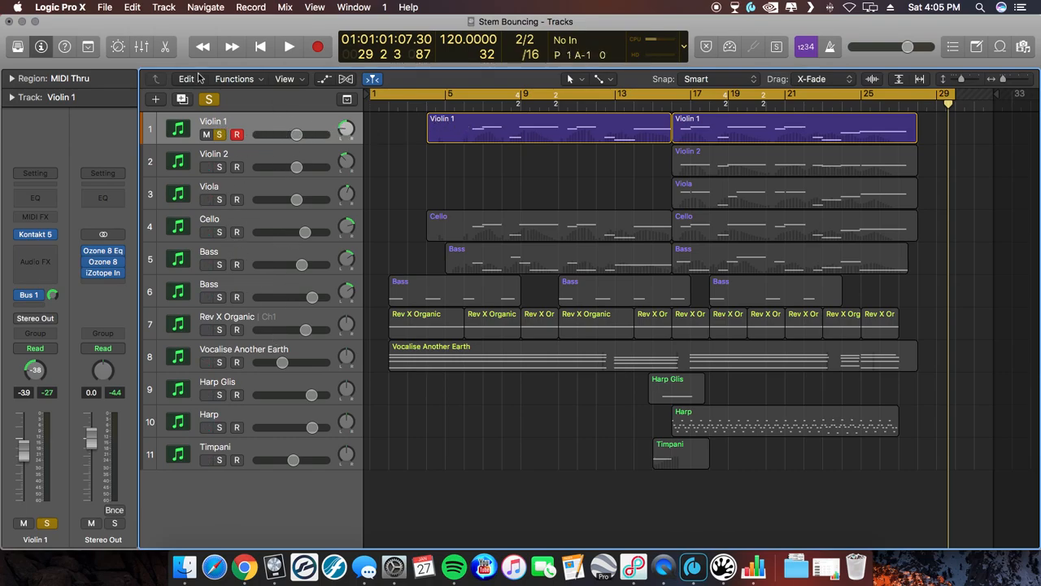
Bypass the Bus 1 sends on the instrument tracks and all three Ozone/iZotope plug-ins on the Stereo Out channel in the mixer
left_click(143, 48)
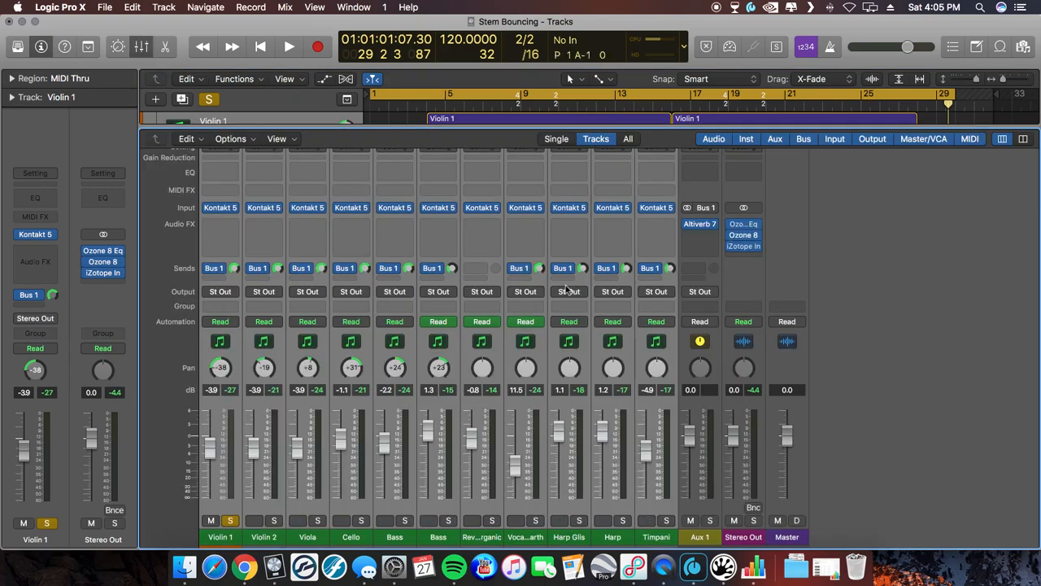
left_click(645, 269)
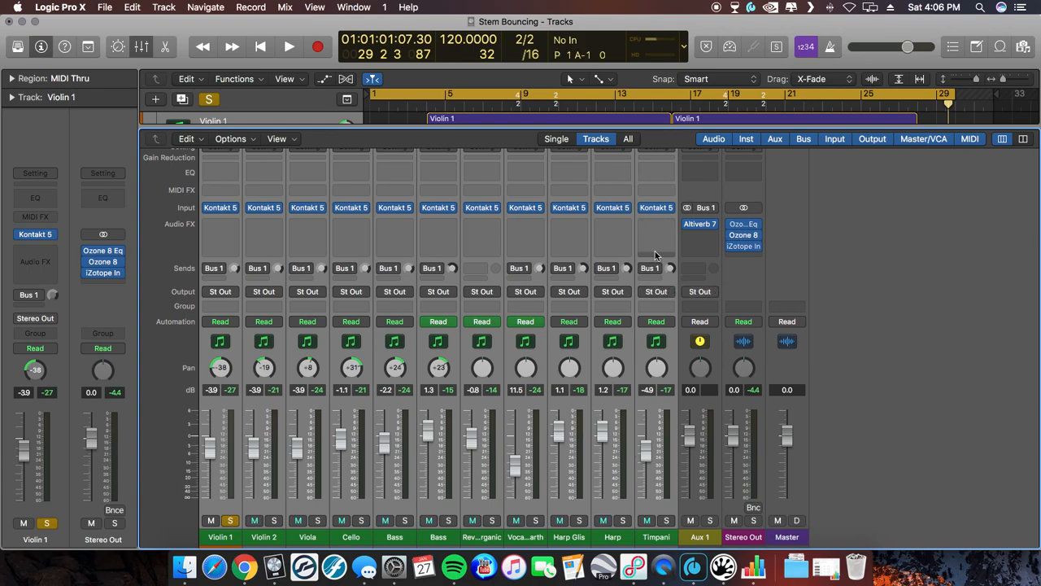
left_click(732, 224)
left_click(732, 235)
left_click(732, 246)
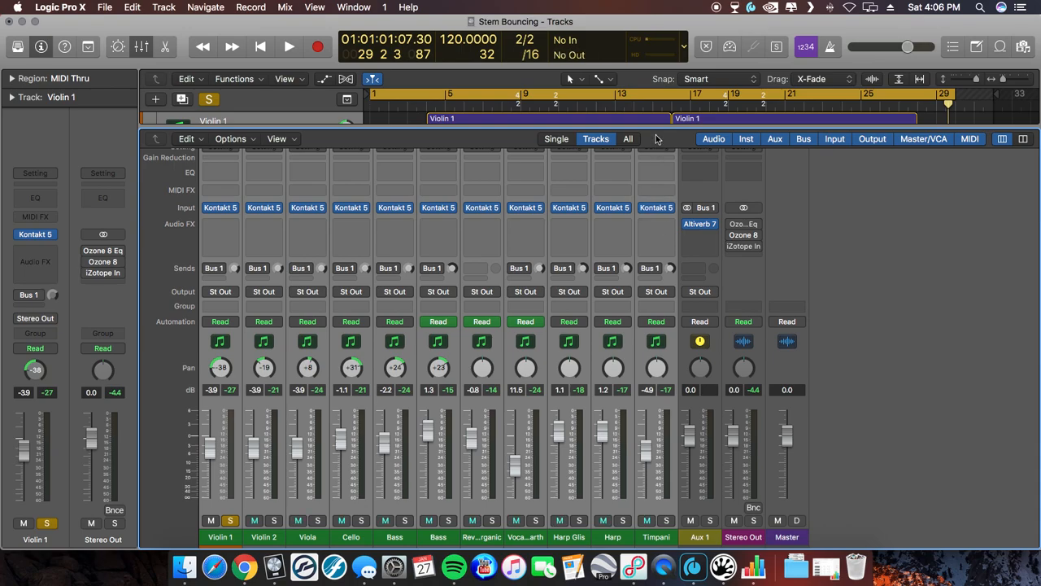
key("x")
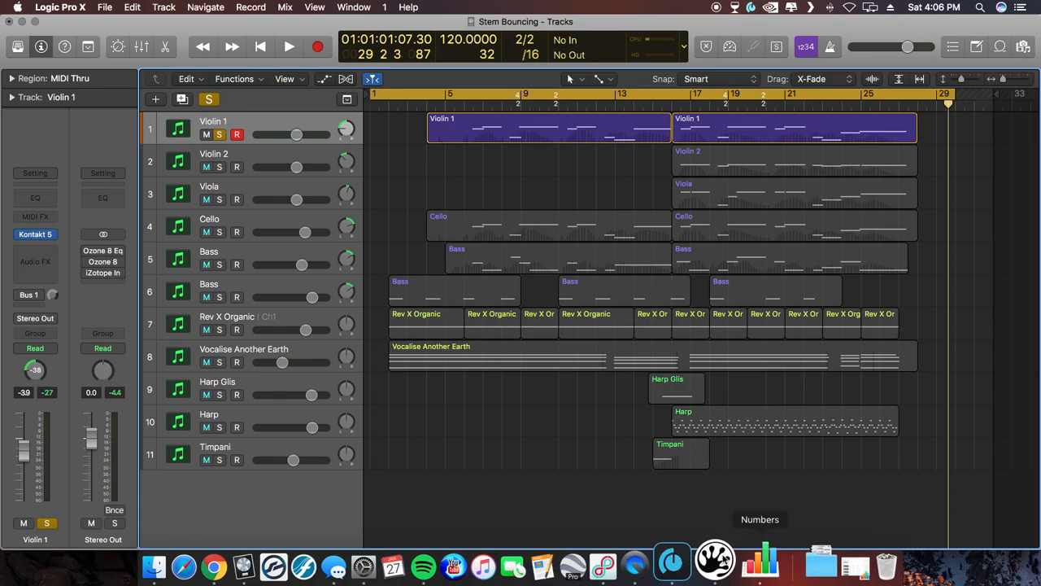
Switch to Chrome to review the Facebook post's questions on stems and time code, and minimize the browser window
left_click(244, 565)
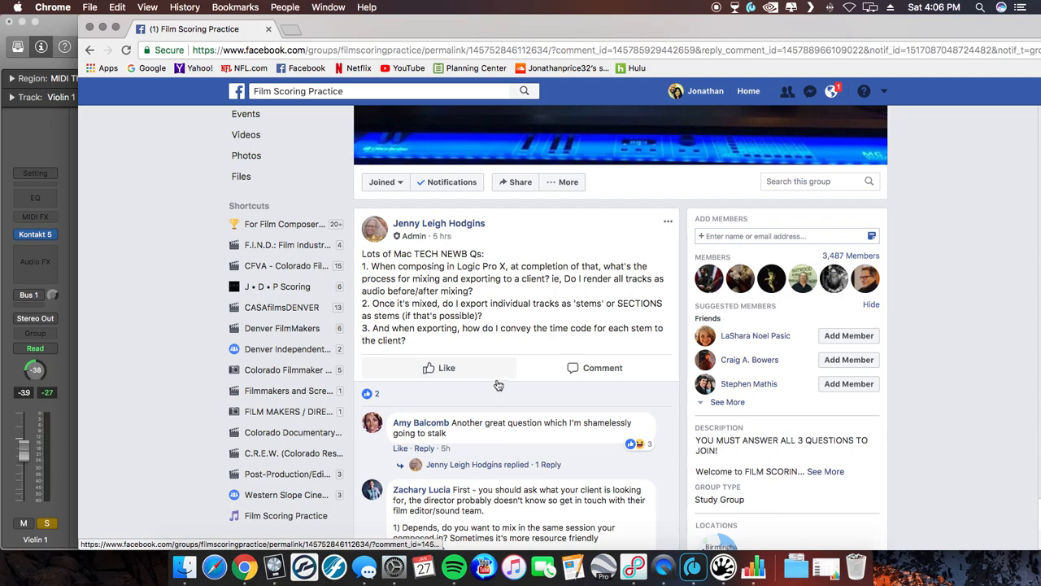
mouse_move(498, 379)
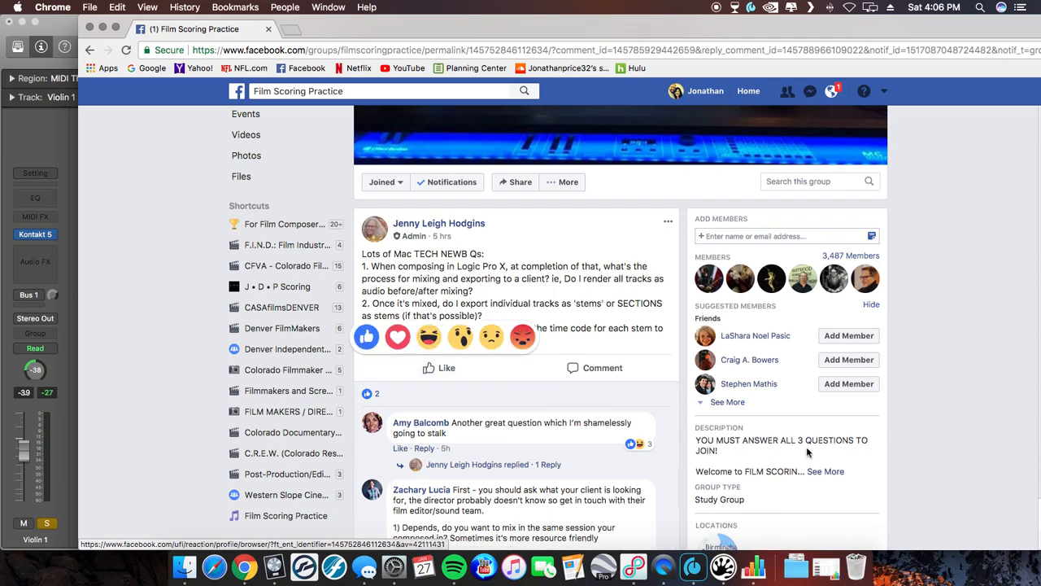
left_click(102, 27)
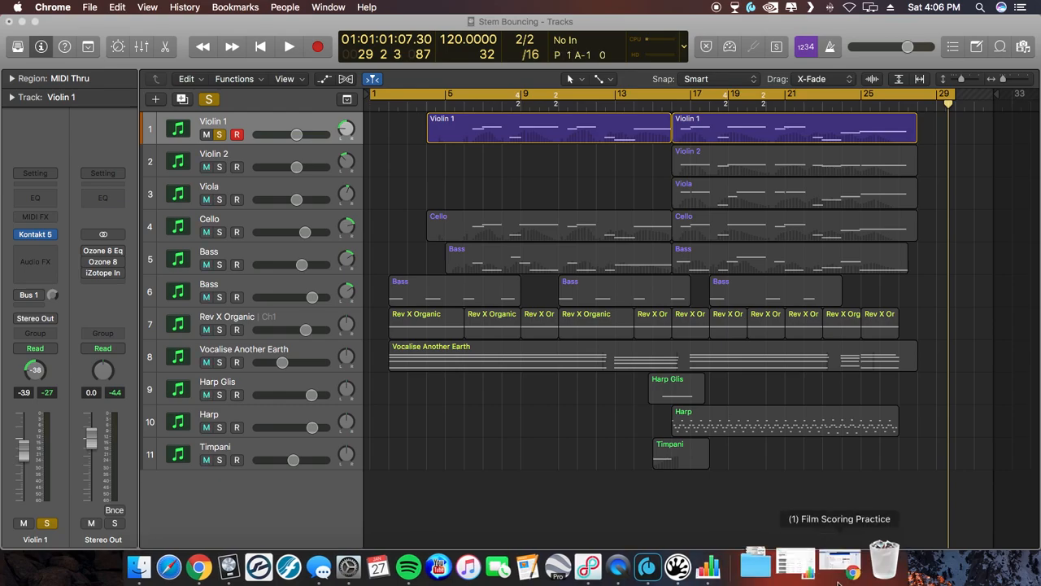
Switch to the Spotting Session Template in Numbers and enter "Stems" as the film/game project title
left_click(811, 567)
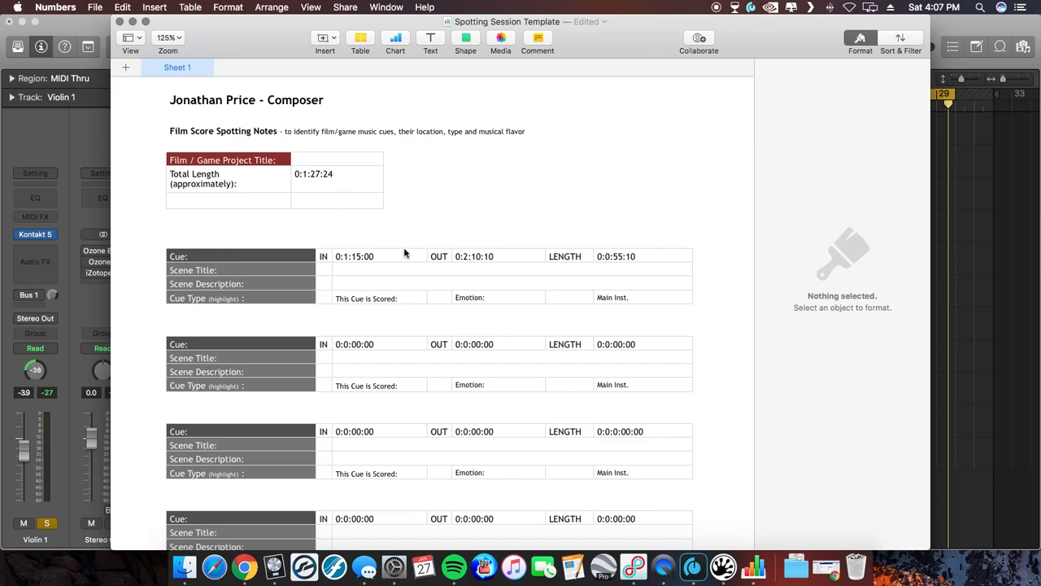
left_click(306, 162)
double_click(326, 158)
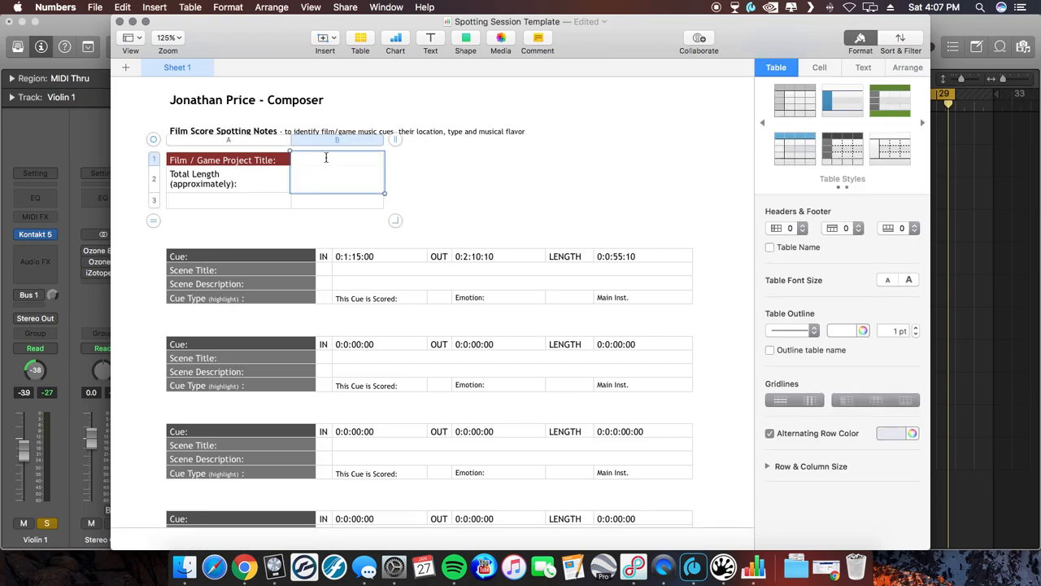
type("Stems")
key("Return")
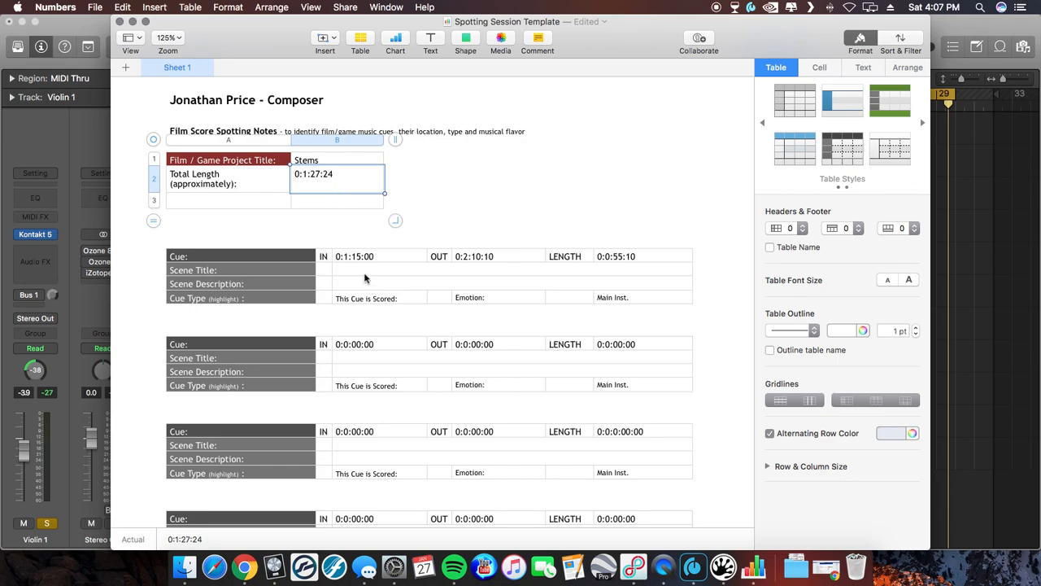
Label the first cue "1m1 (opening Chase Scene)" after its "Cue:" heading
left_click(205, 259)
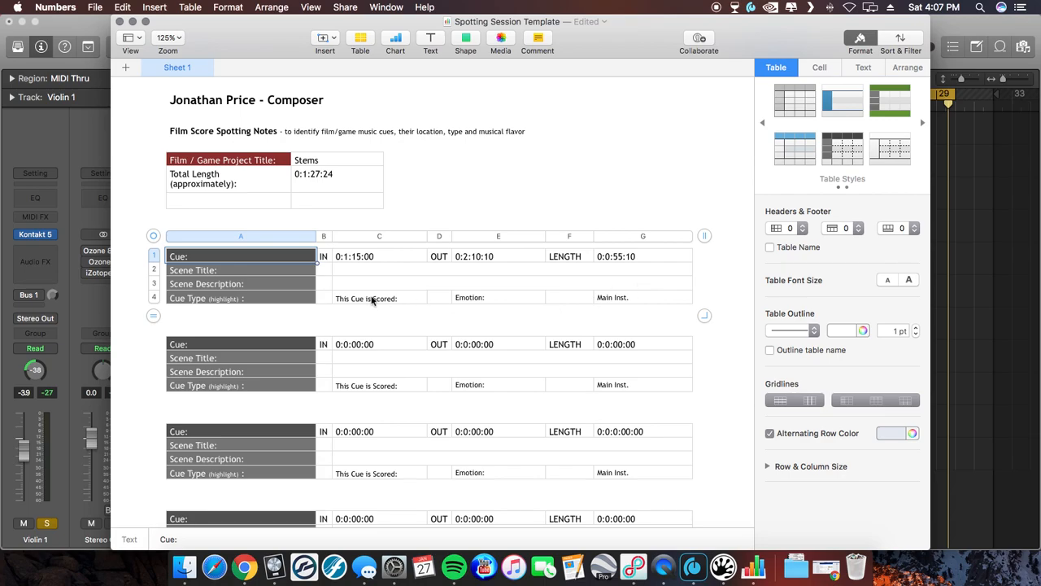
double_click(204, 257)
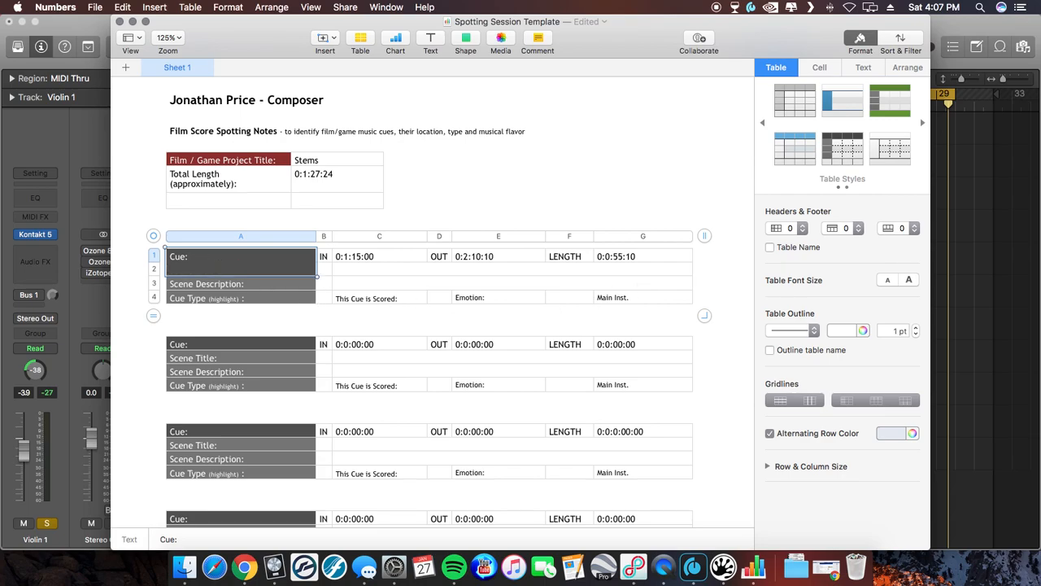
type("1m1 (opening C")
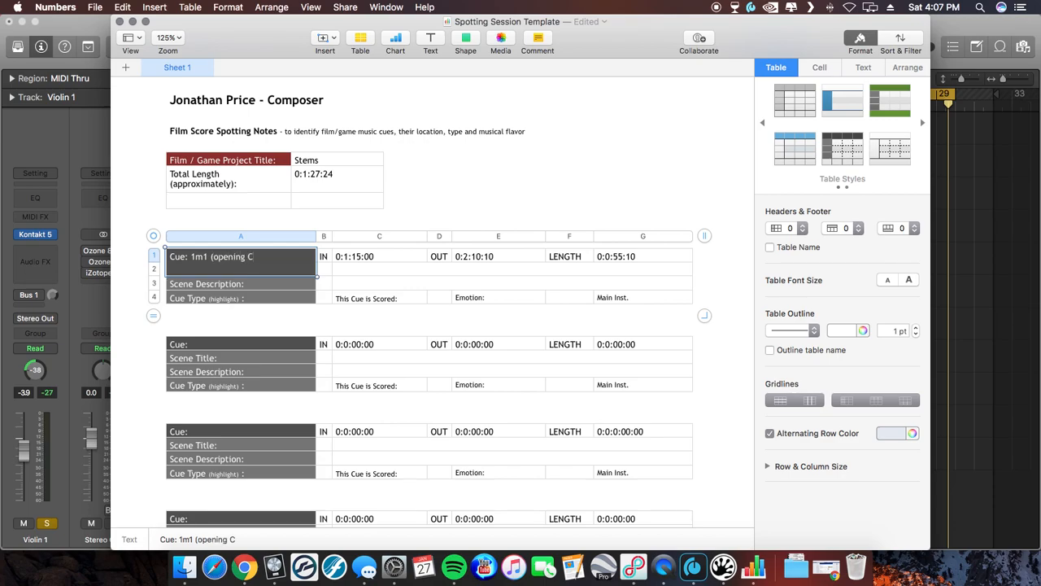
type("hase Sce")
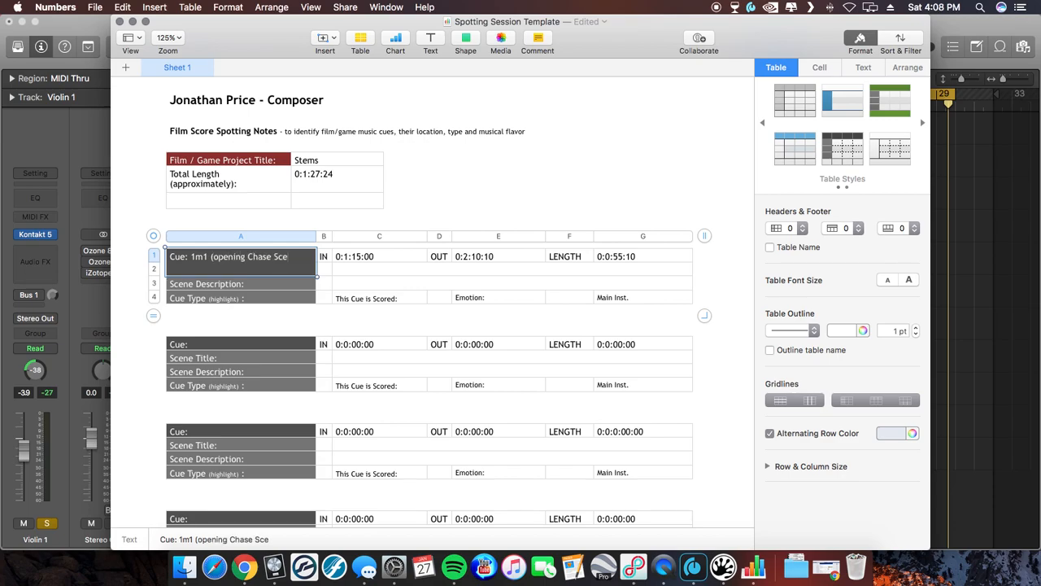
type("ne)")
left_click(367, 262)
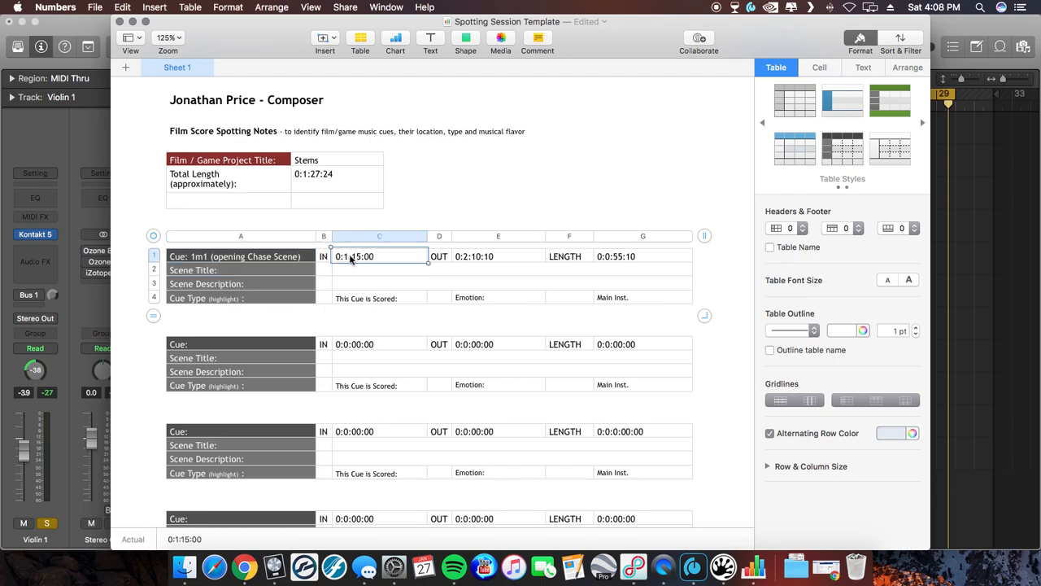
left_click_drag(344, 257, 345, 264)
left_click(406, 213)
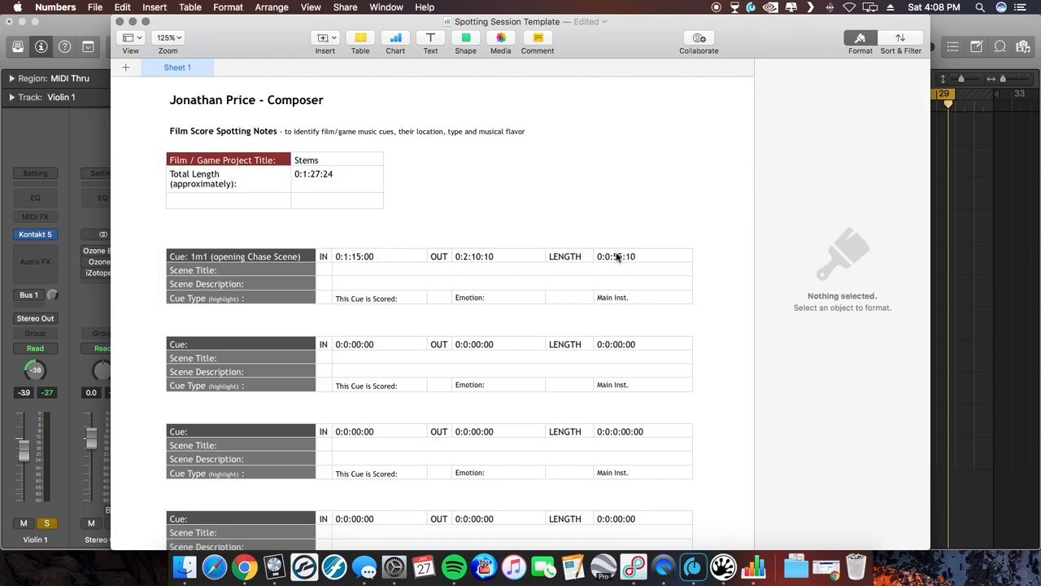
left_click(350, 259)
double_click(350, 259)
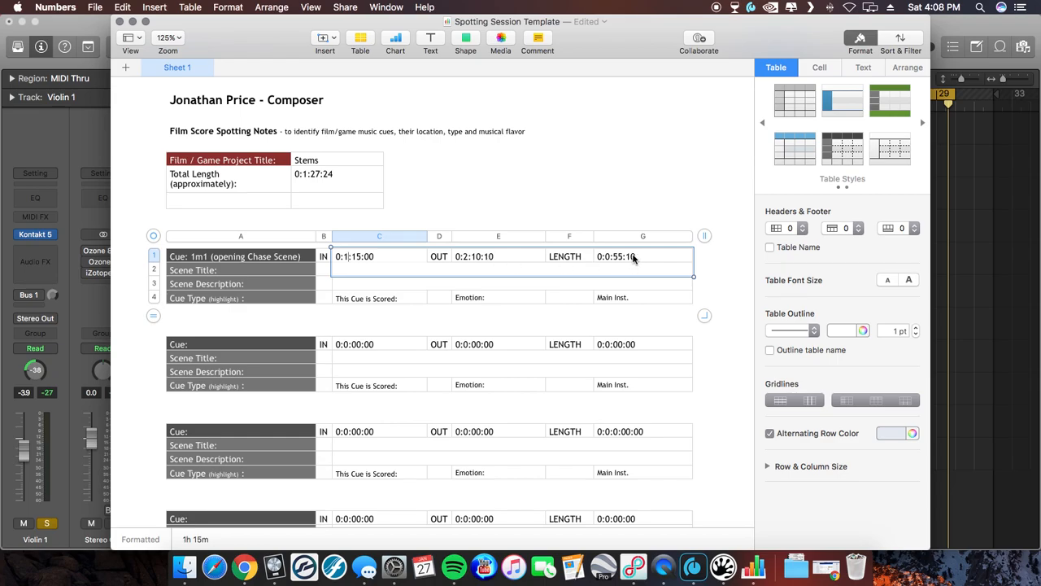
left_click(599, 214)
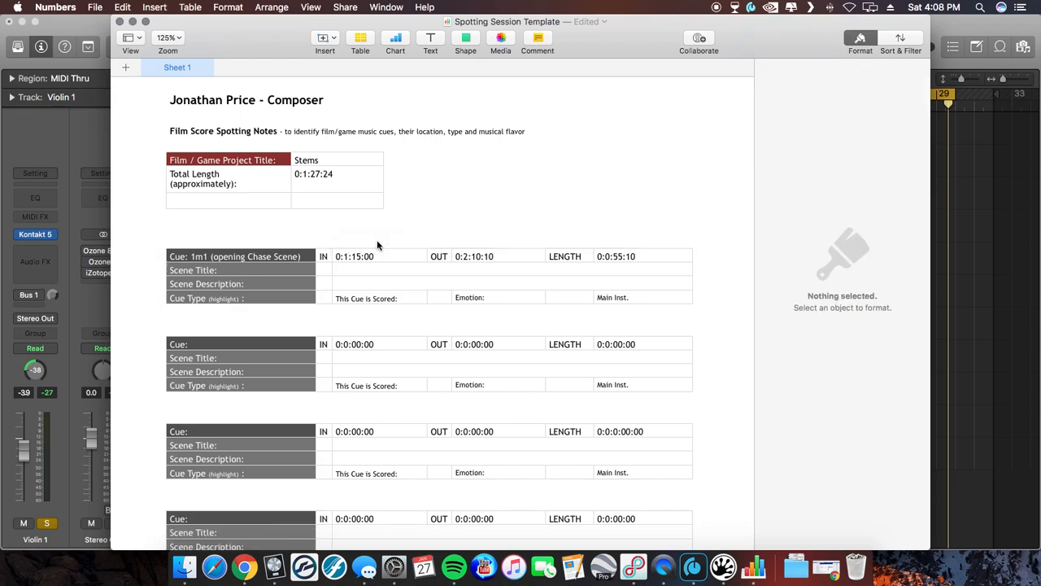
Set the first cue's IN time code to 0:15:12:17
left_click(345, 258)
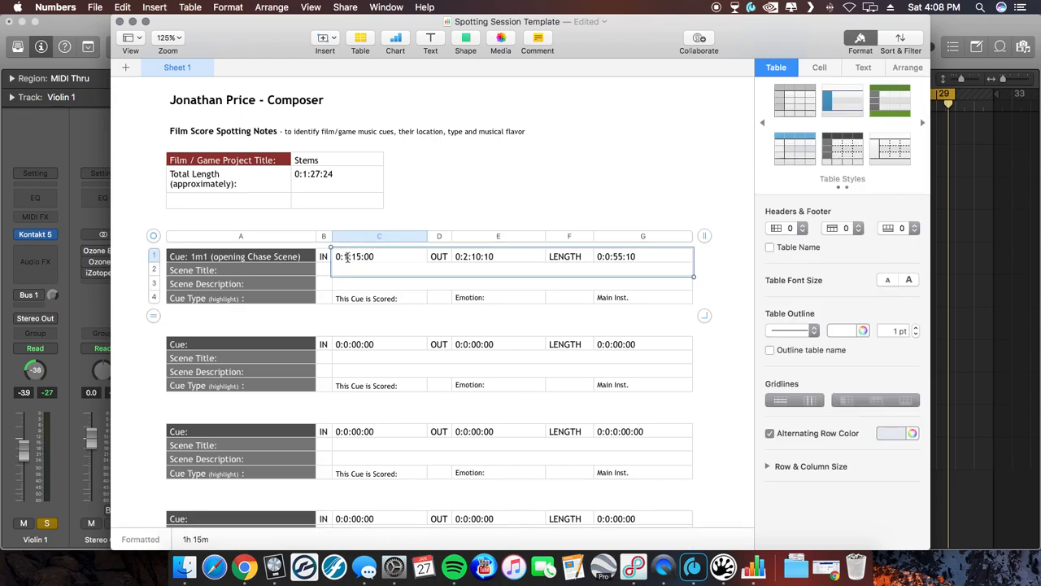
key("Left")
key("BackSpace")
type("15")
key("BackSpace")
type("2")
key("BackSpace")
key("BackSpace")
type("17")
Set the first cue's OUT time code to 0:20:10:10
left_click(468, 256)
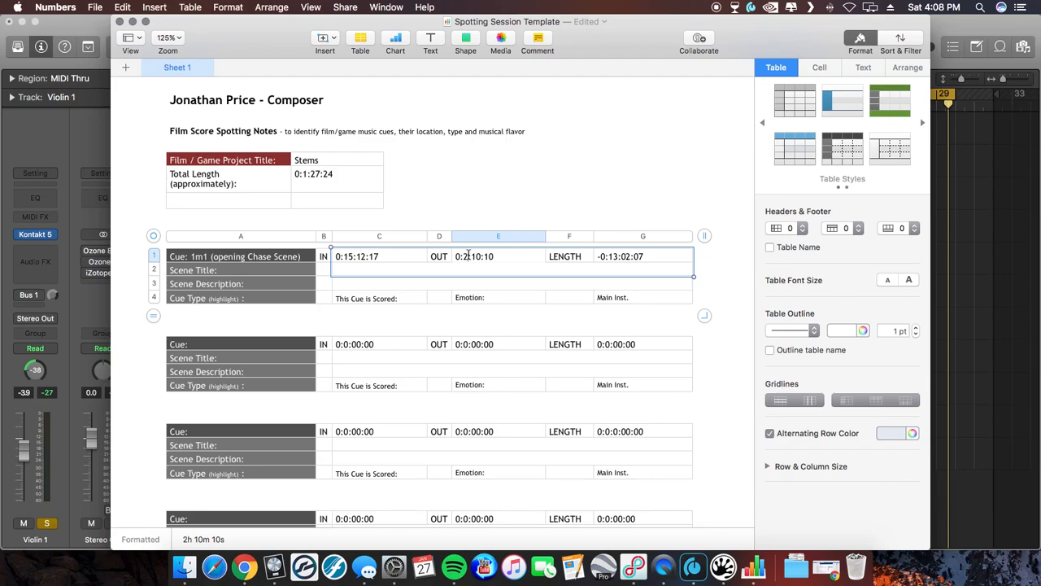
left_click(468, 256)
type("17")
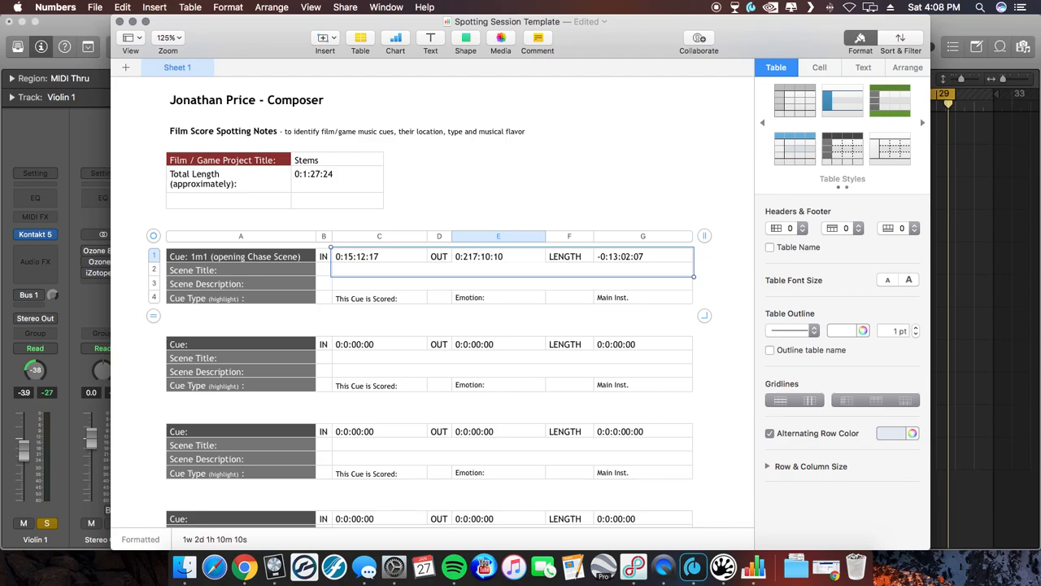
key("BackSpace")
key("BackSpace")
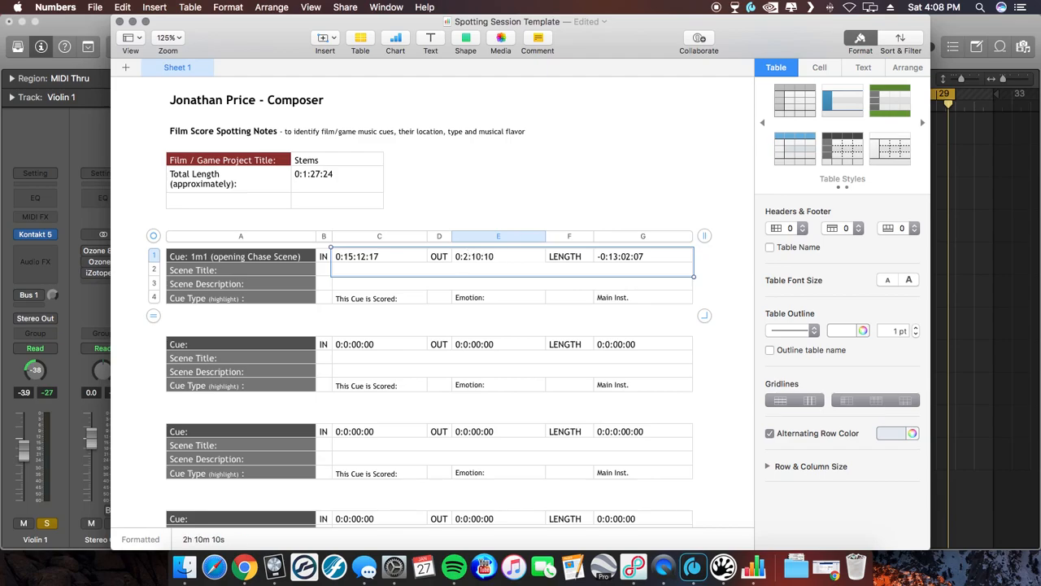
type("0")
left_click(520, 203)
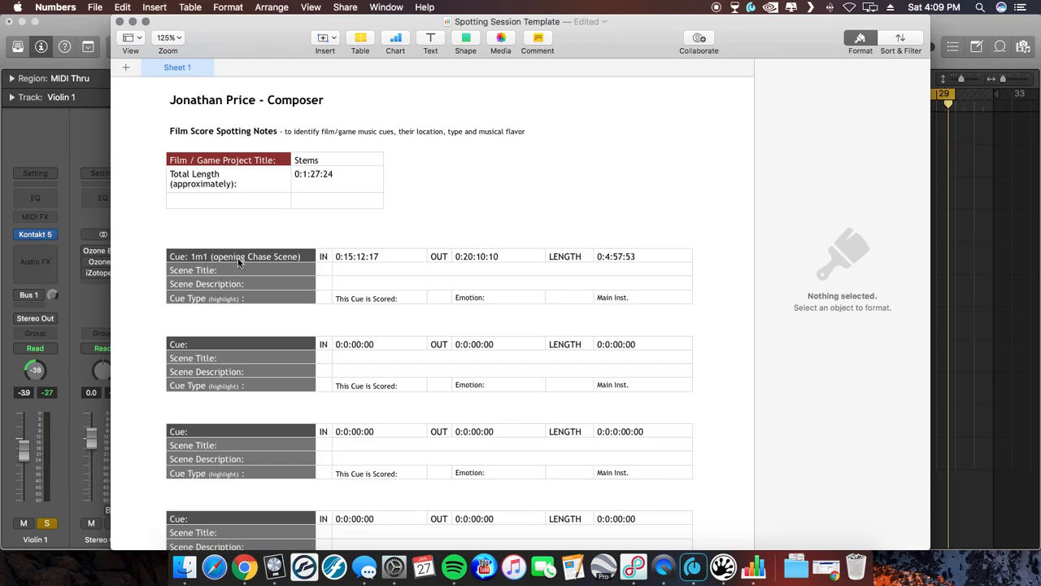
Add "Car Chase" to the first cue's Scene Description
left_click(250, 284)
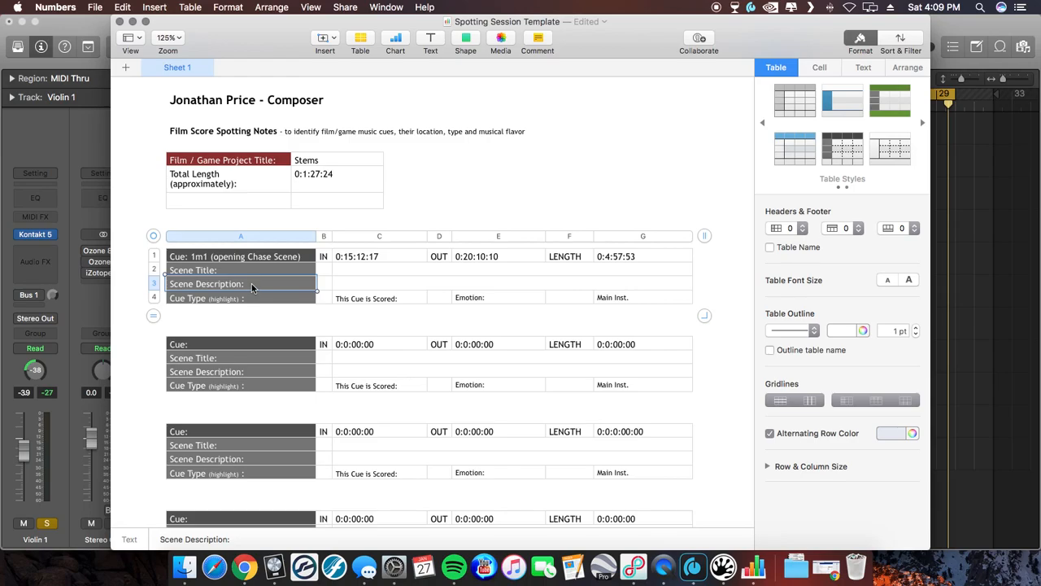
left_click(251, 284)
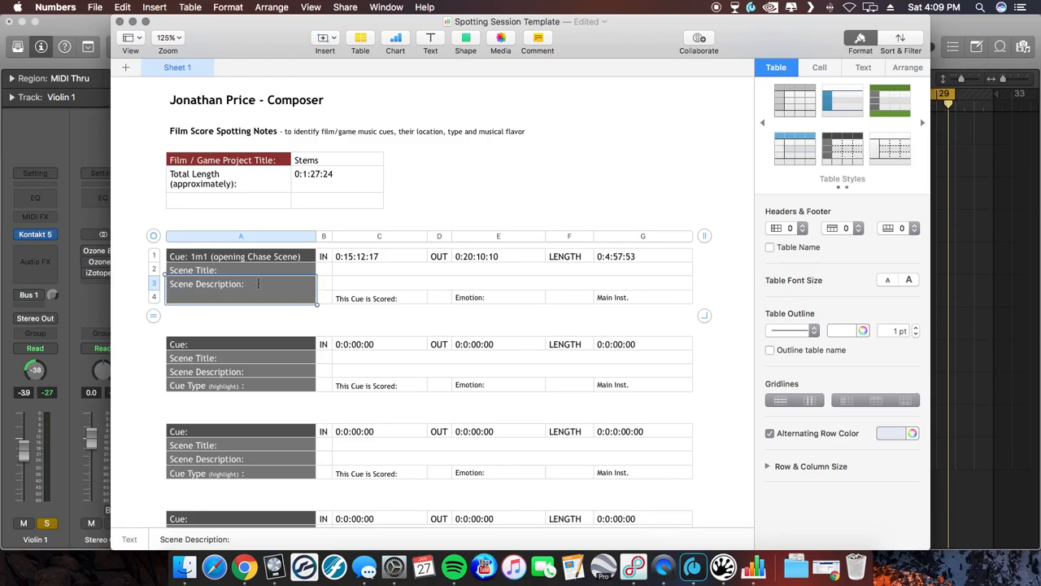
double_click(259, 284)
left_click(259, 284)
type("Car Chase")
left_click(295, 311)
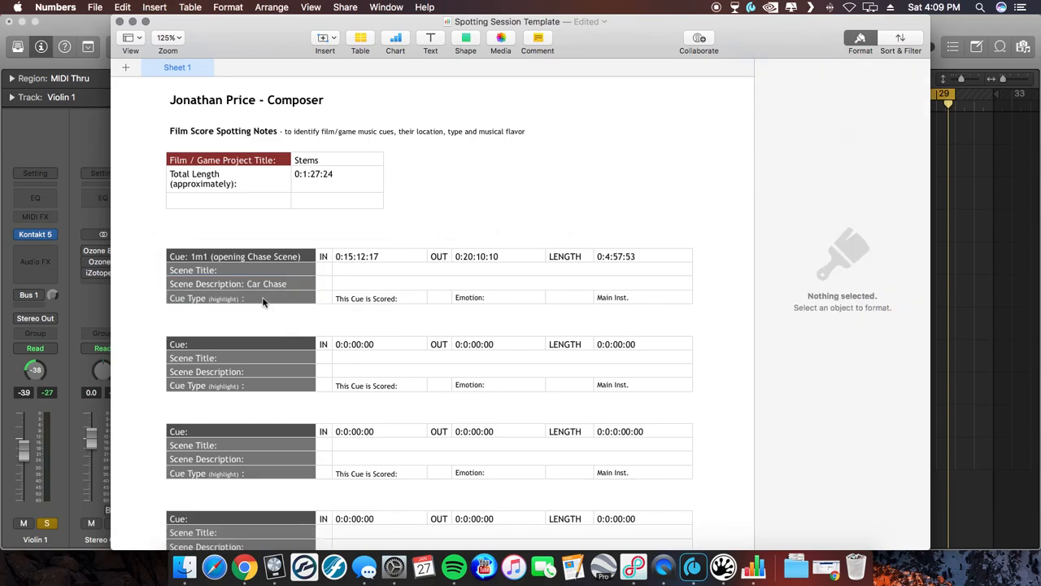
Enter "Action" as the first cue's type and try marking "This Cue is Scored" with an x
double_click(262, 299)
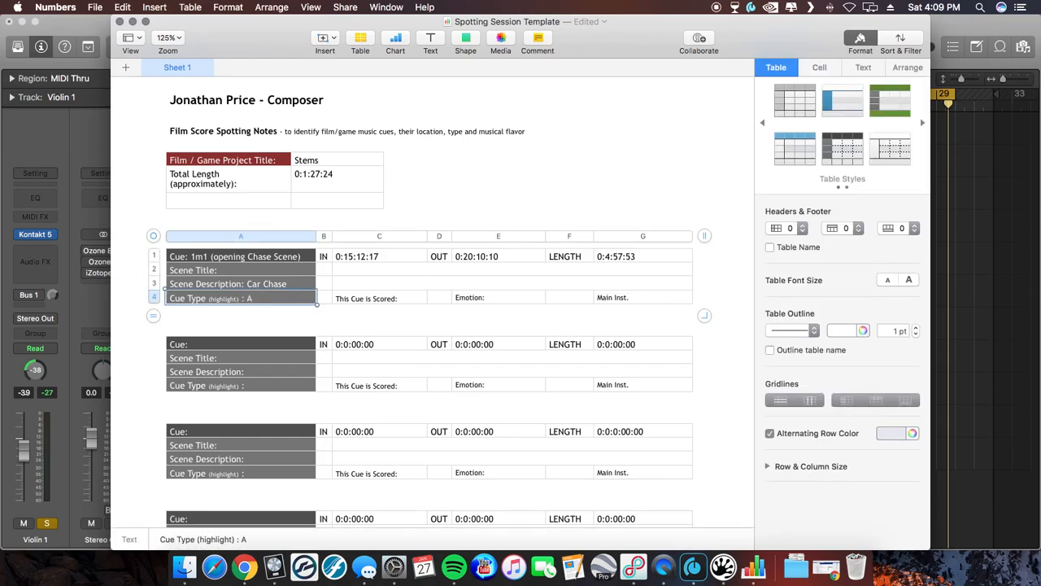
type("Action")
left_click(397, 298)
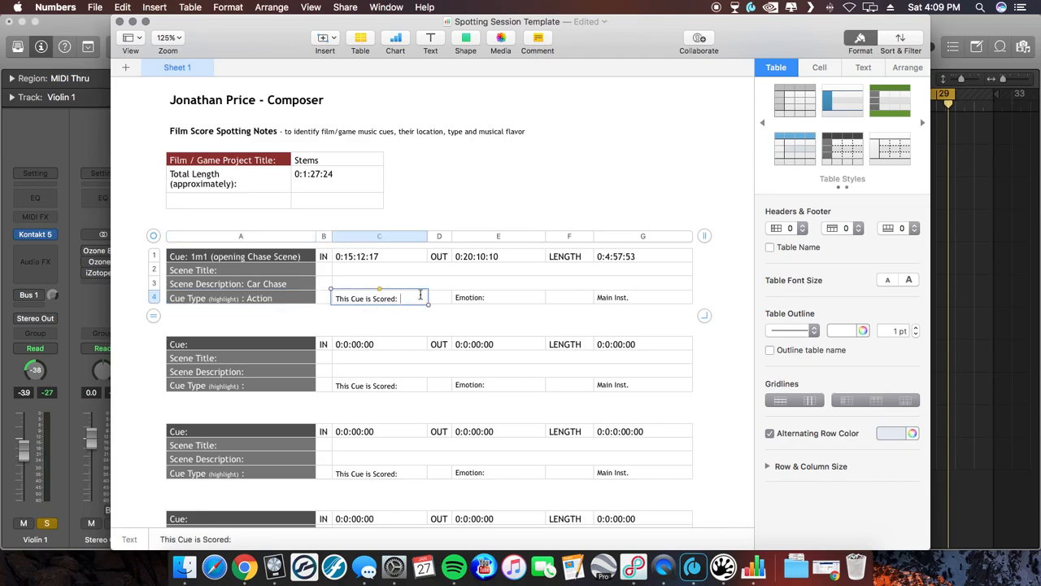
left_click(421, 294)
type("x")
key("BackSpace")
key("BackSpace")
Remove the entered text from the first cue's Cue Type and Scene Description, keeping the headings
left_click(268, 299)
double_click(285, 300)
key("BackSpace")
left_click(281, 284)
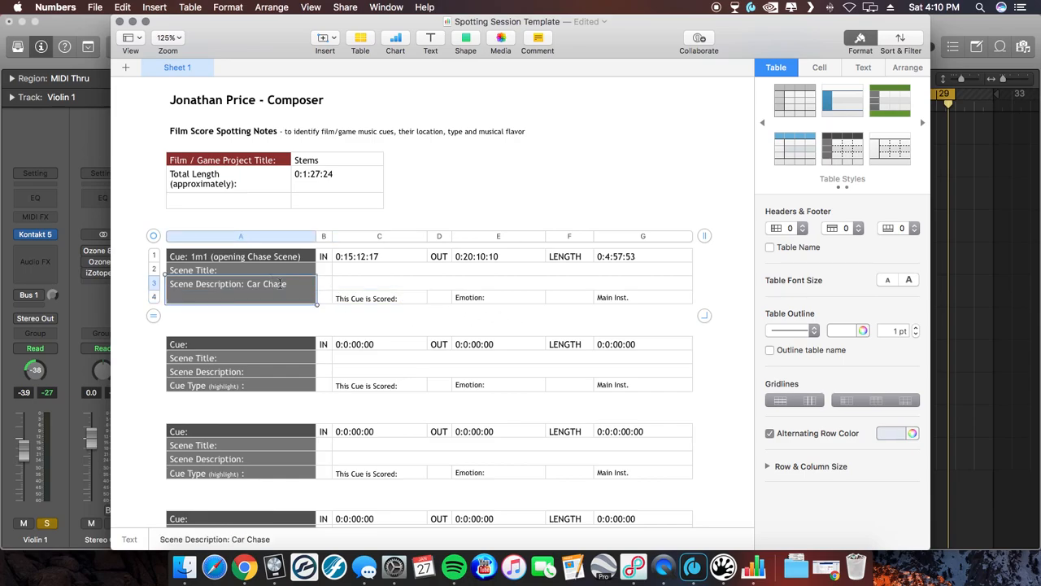
left_click_drag(291, 284, 248, 284)
key("BackSpace")
Delete "1m1 (opening Chase Scene)" from the first cue's heading, leaving only "Cue:"
left_click(281, 256)
left_click(304, 256)
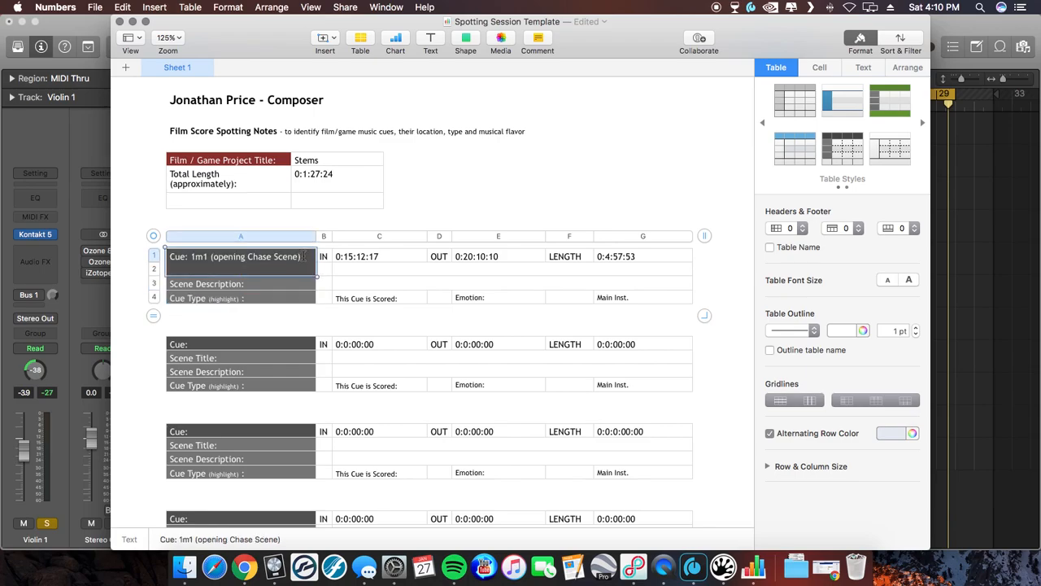
left_click_drag(294, 257, 190, 258)
key("BackSpace")
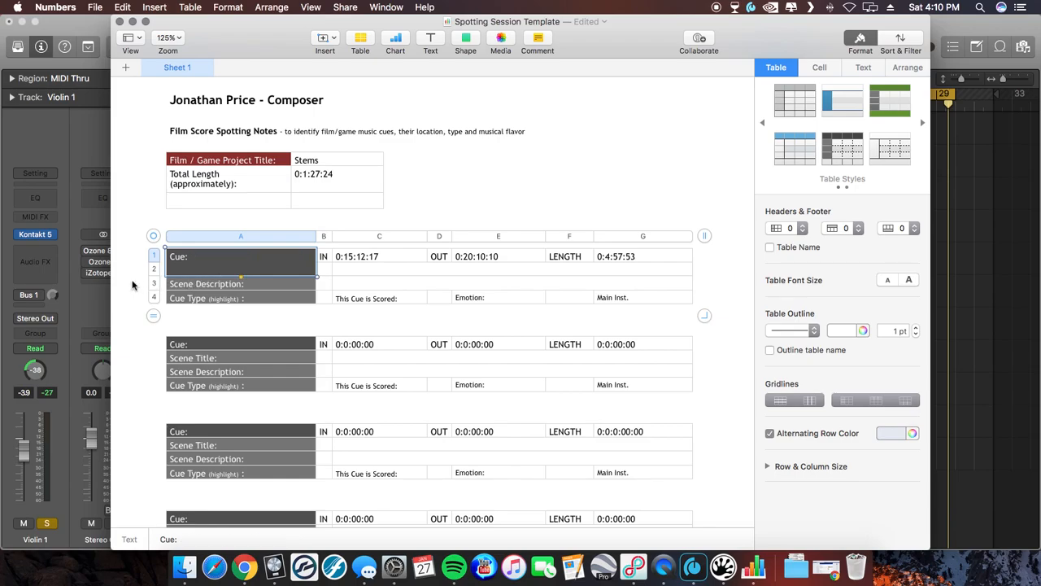
left_click(127, 284)
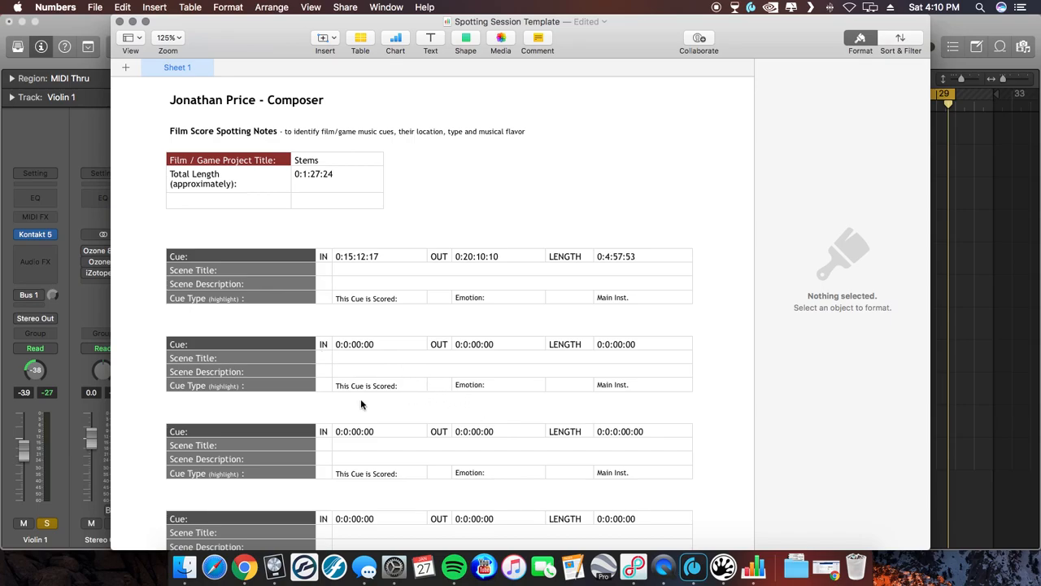
Close the spotting sheet to get back to the Stem Bouncing project in Logic Pro X
left_click(358, 358)
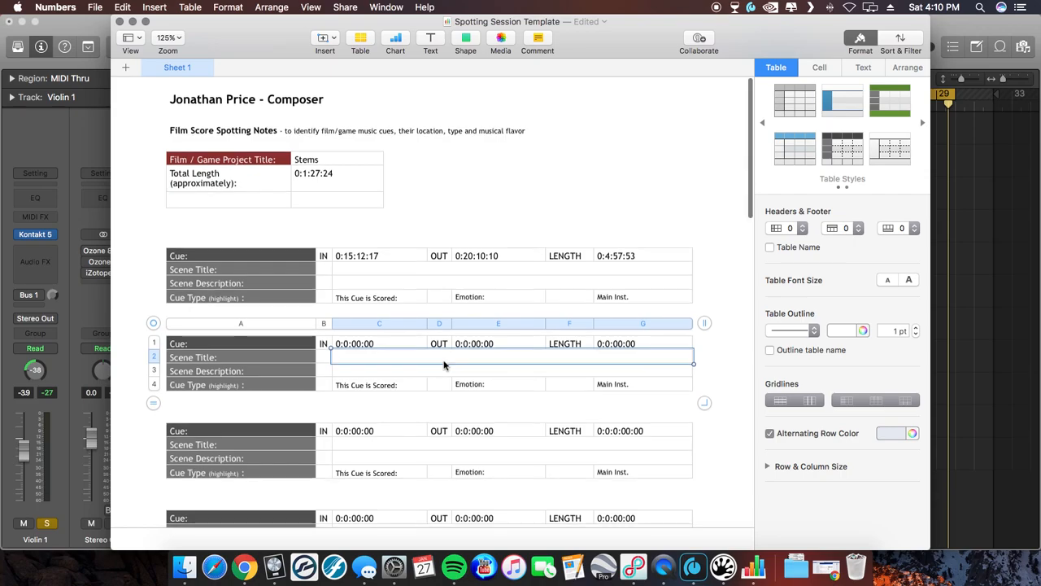
scroll(504, 293, "down", 1)
left_click(573, 213)
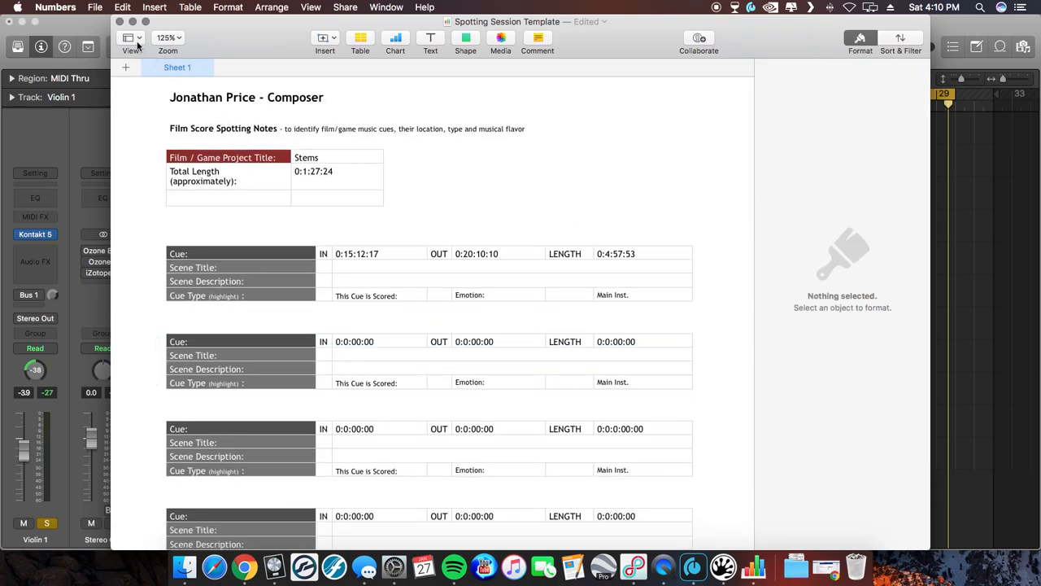
left_click(120, 22)
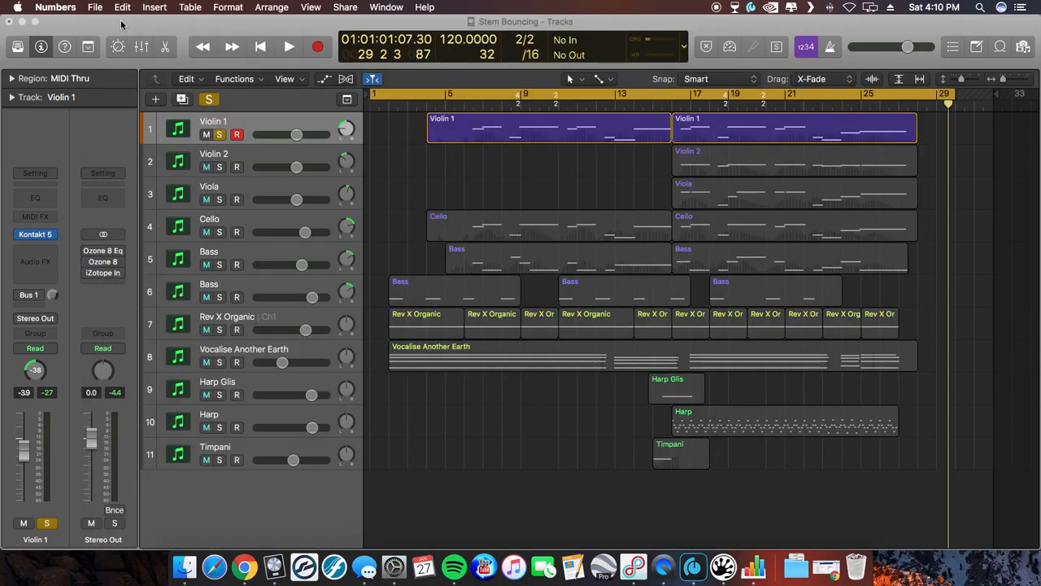